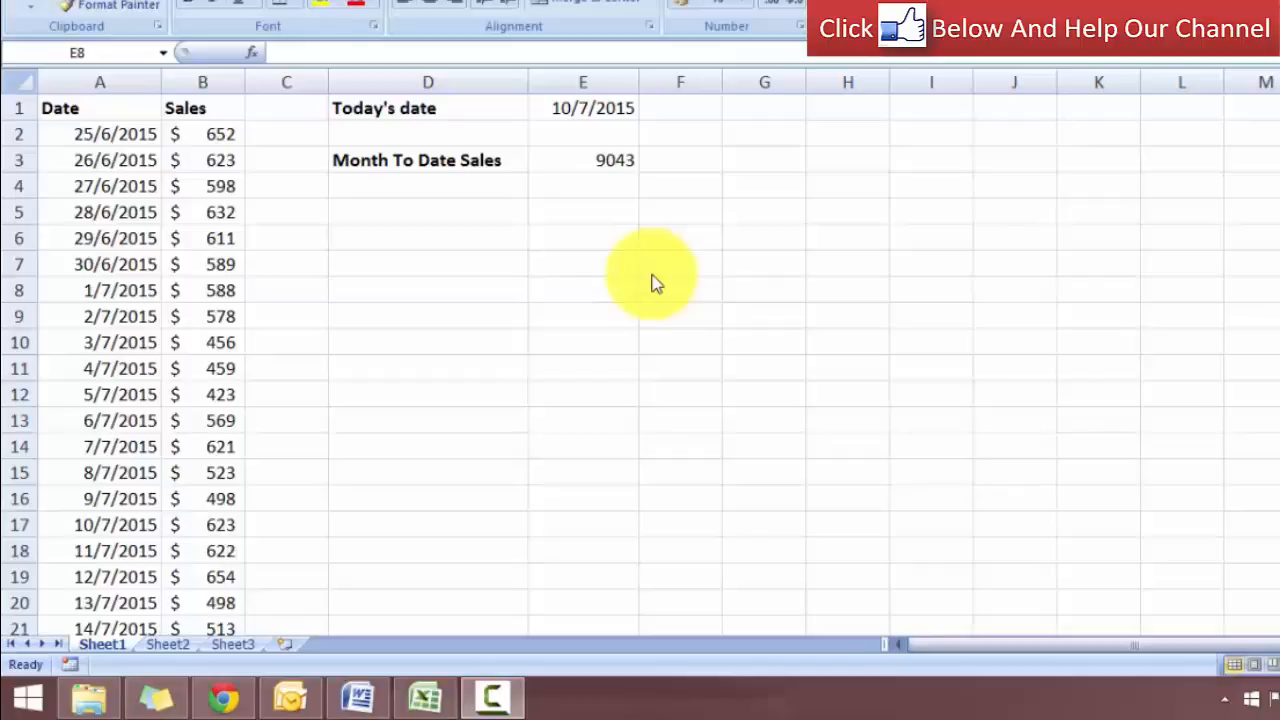
Examine the daily dates and sales figures listed in columns A and B of Sheet1
{"action": "left_click", "coordinate": [651, 288]}
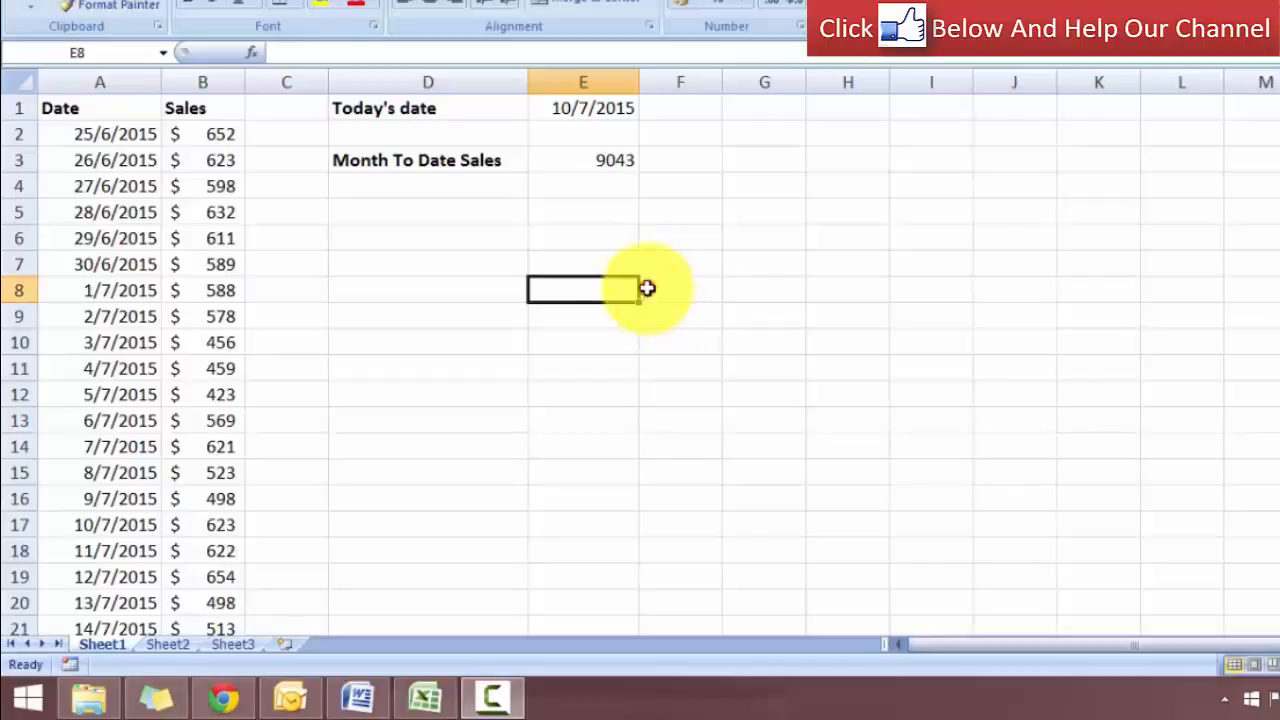
{"action": "scroll", "coordinate": [114, 143], "scroll_direction": "down", "scroll_amount": 8}
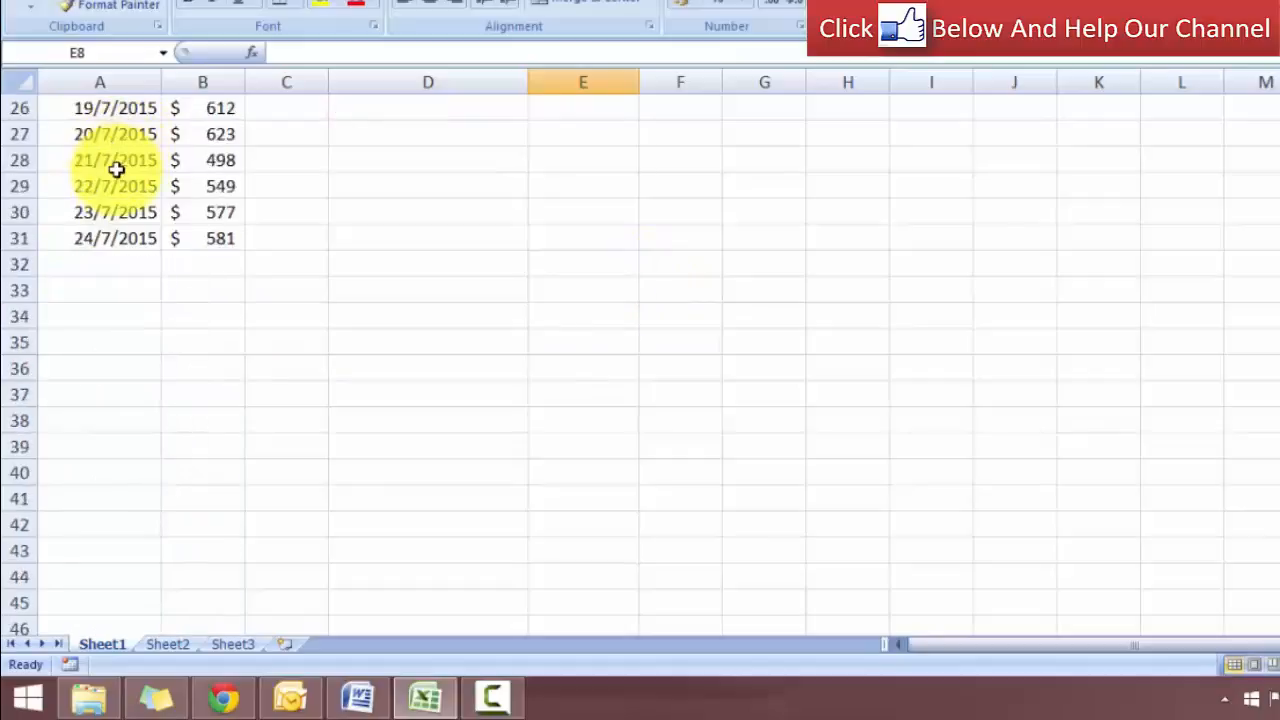
{"action": "scroll", "coordinate": [134, 320], "scroll_direction": "up", "scroll_amount": 3}
{"action": "scroll", "coordinate": [134, 320], "scroll_direction": "up", "scroll_amount": 5}
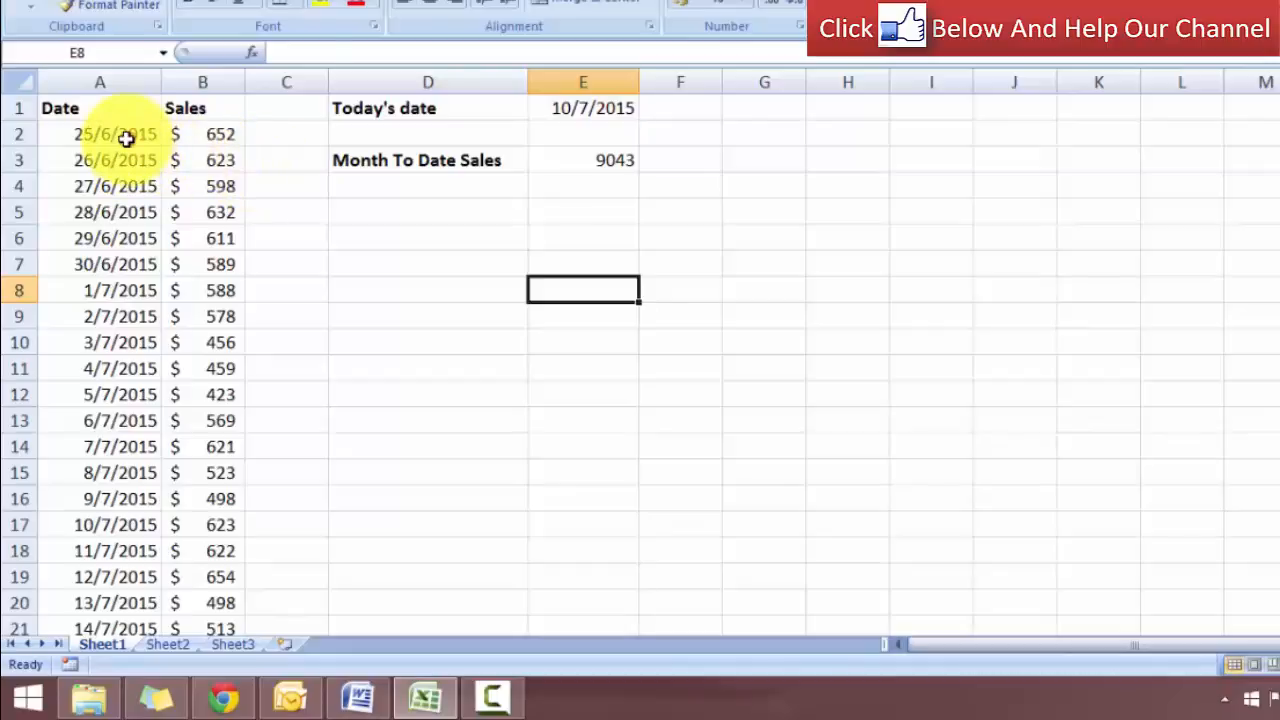
{"action": "left_click_drag", "start_coordinate": [120, 134], "coordinate": [124, 383]}
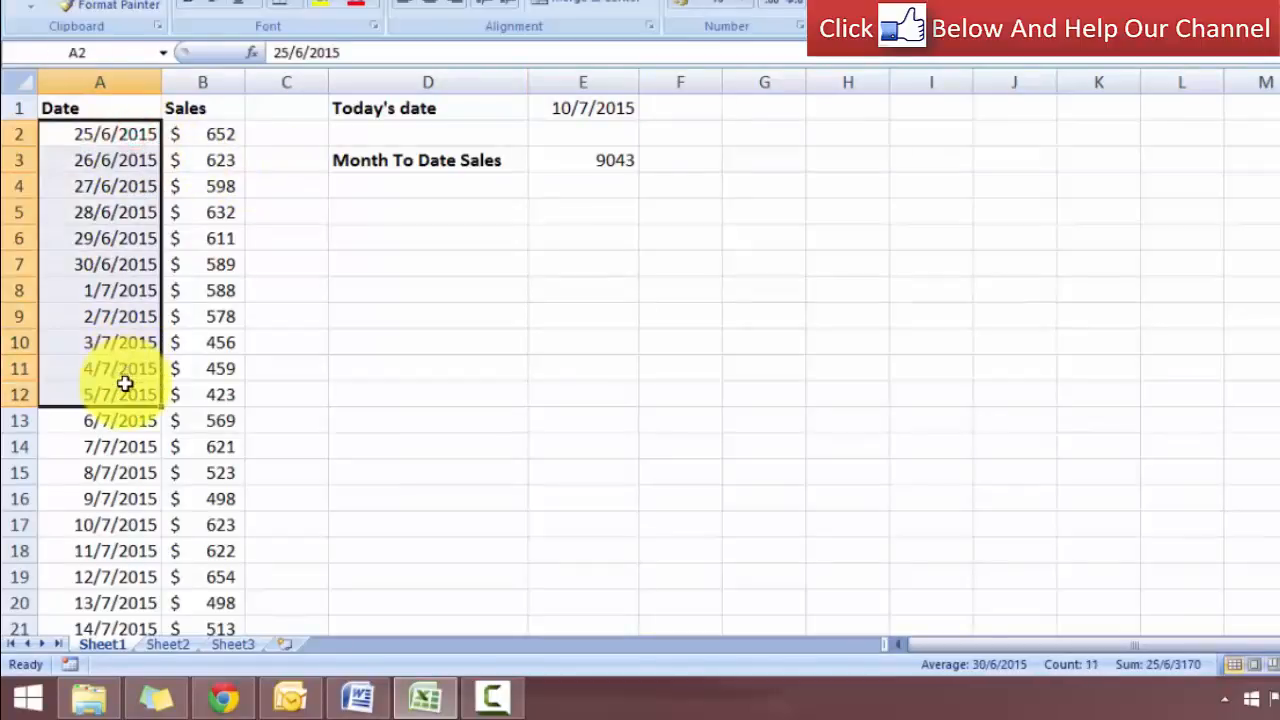
{"action": "left_click", "coordinate": [326, 380]}
{"action": "left_click_drag", "start_coordinate": [126, 133], "coordinate": [123, 551]}
{"action": "left_click", "coordinate": [287, 497]}
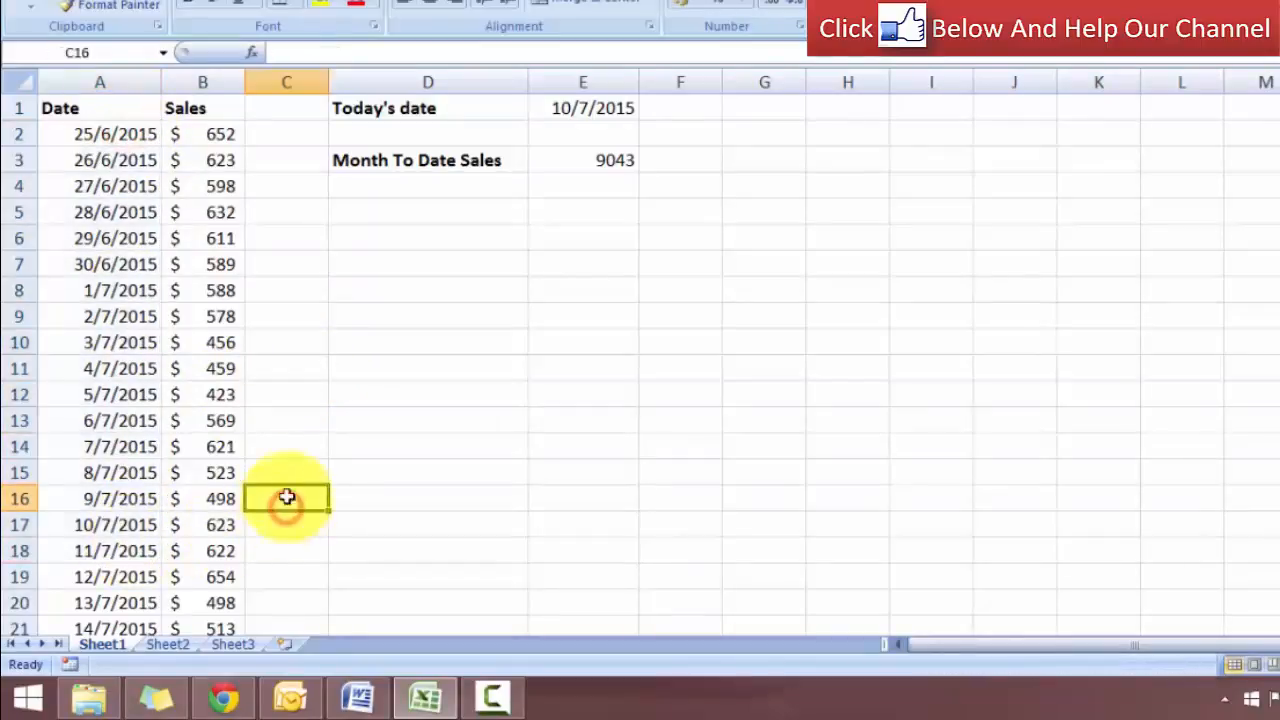
Total the sales column in cell B32 with the formula =SUM(Sales)
{"action": "scroll", "coordinate": [287, 497], "scroll_direction": "down", "scroll_amount": 5}
{"action": "left_click", "coordinate": [242, 521]}
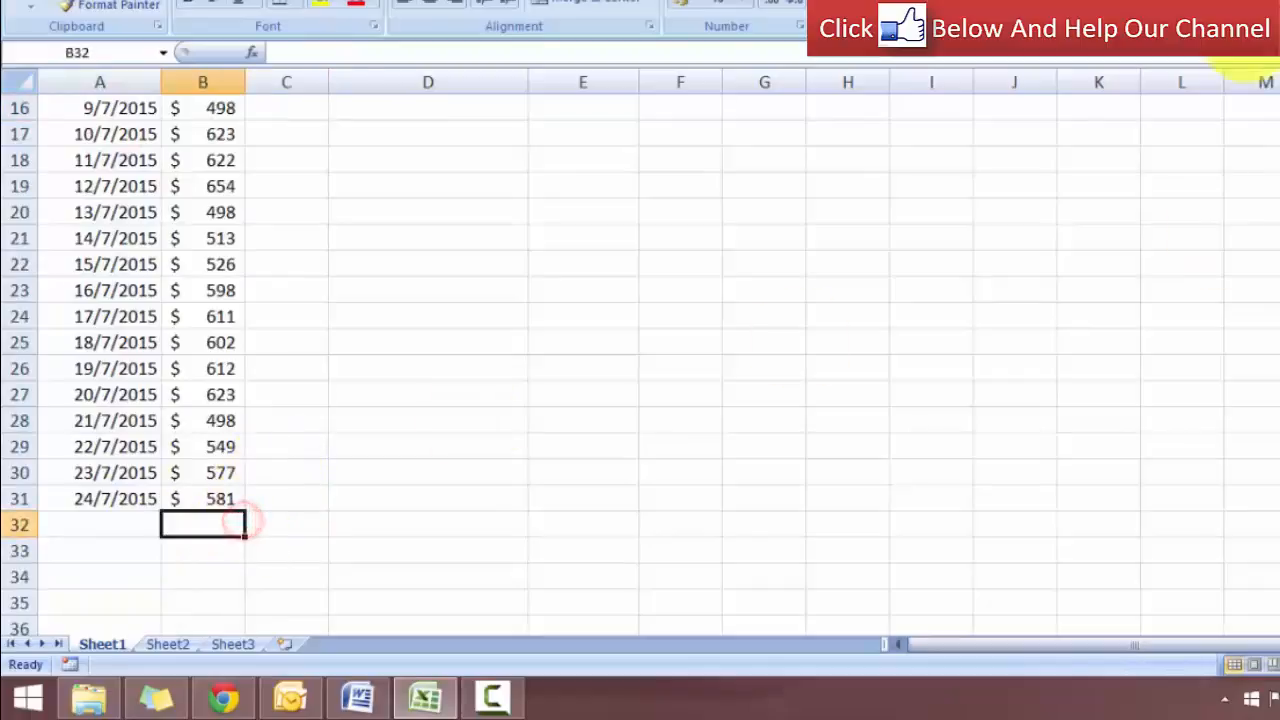
{"action": "type", "text": "=SUM(Sales)"}
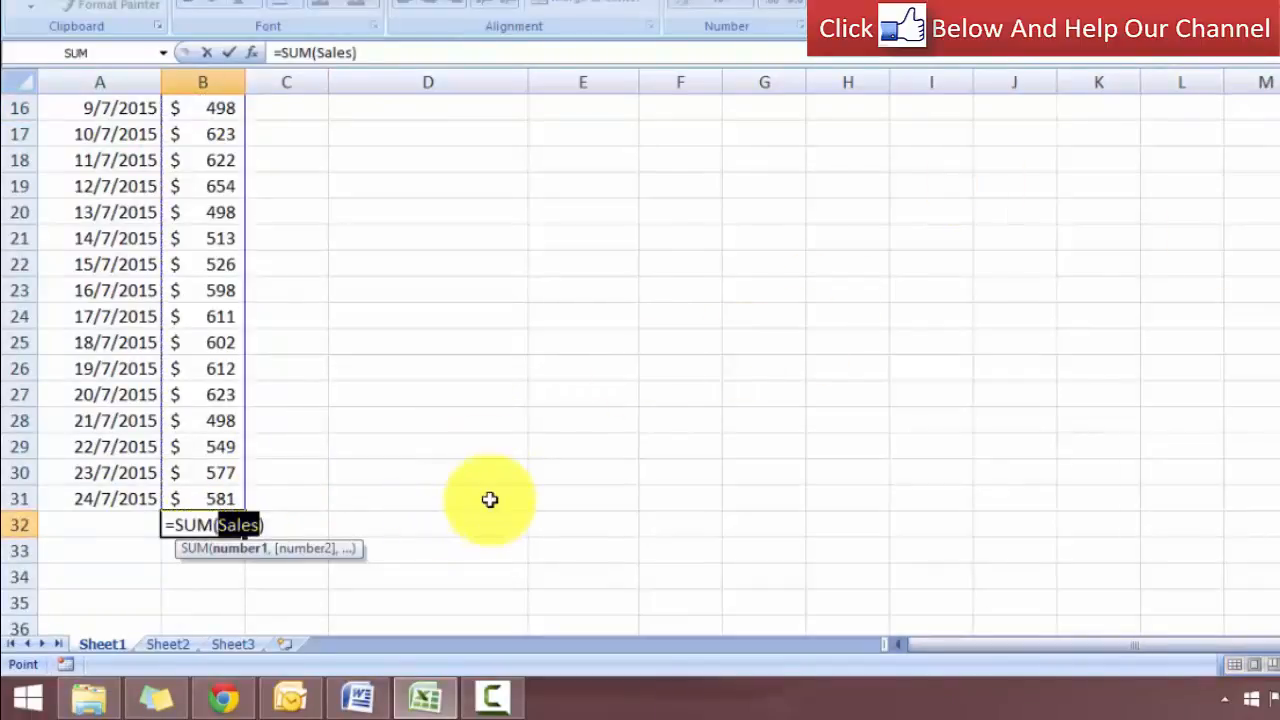
{"action": "key", "text": "Return"}
{"action": "scroll", "coordinate": [489, 499], "scroll_direction": "up", "scroll_amount": 5}
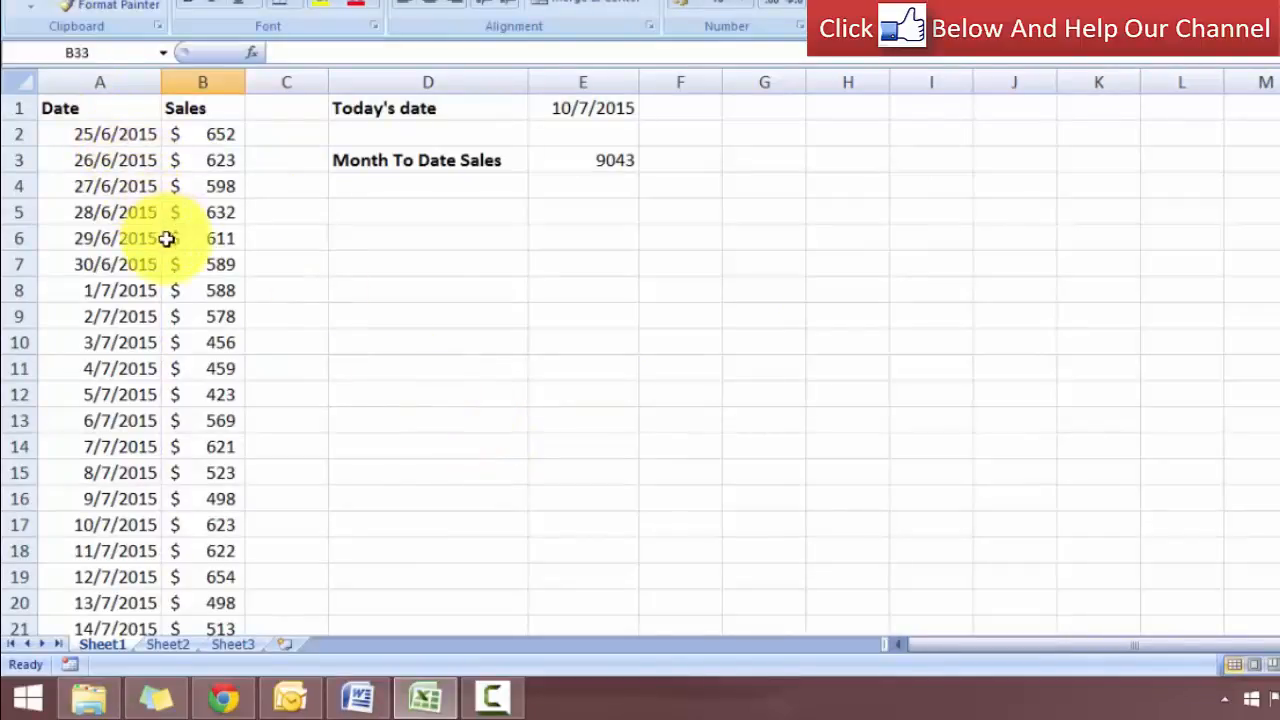
Examine the SUMIF formula in the Month To Date Sales cell E3, highlighting its criteria argument
{"action": "left_click", "coordinate": [543, 390]}
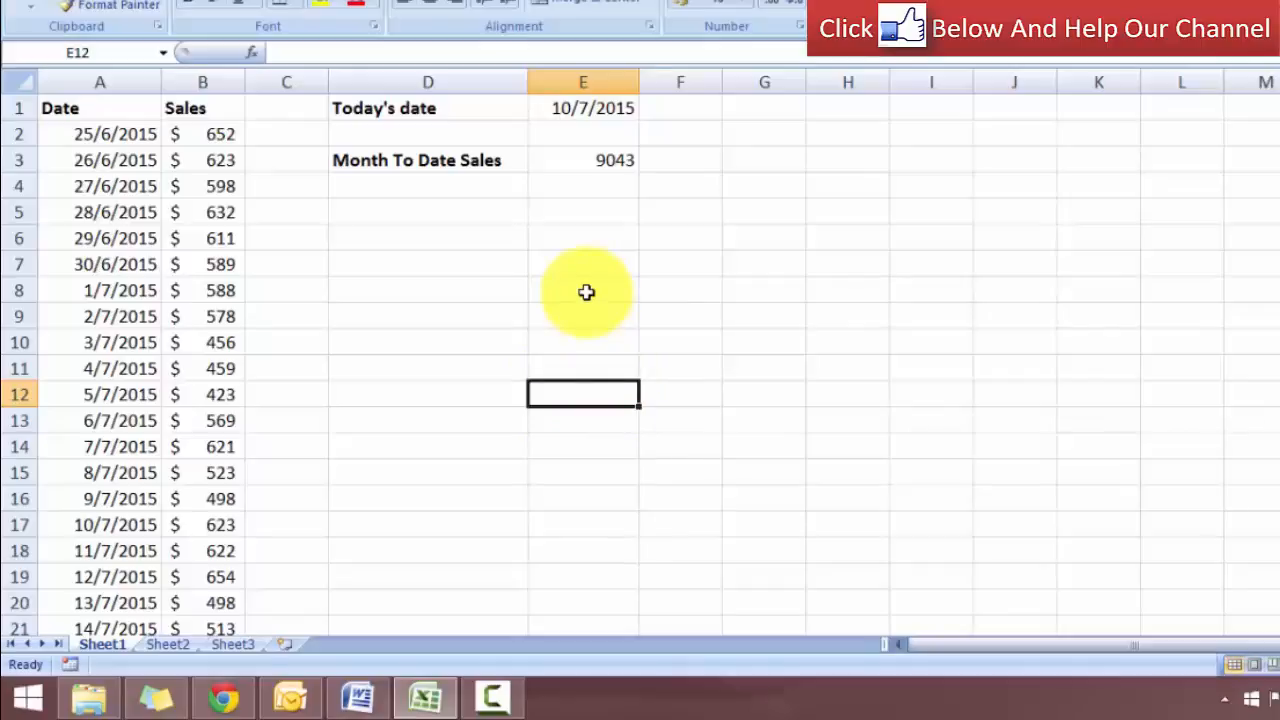
{"action": "left_click", "coordinate": [586, 162]}
{"action": "double_click", "coordinate": [586, 162]}
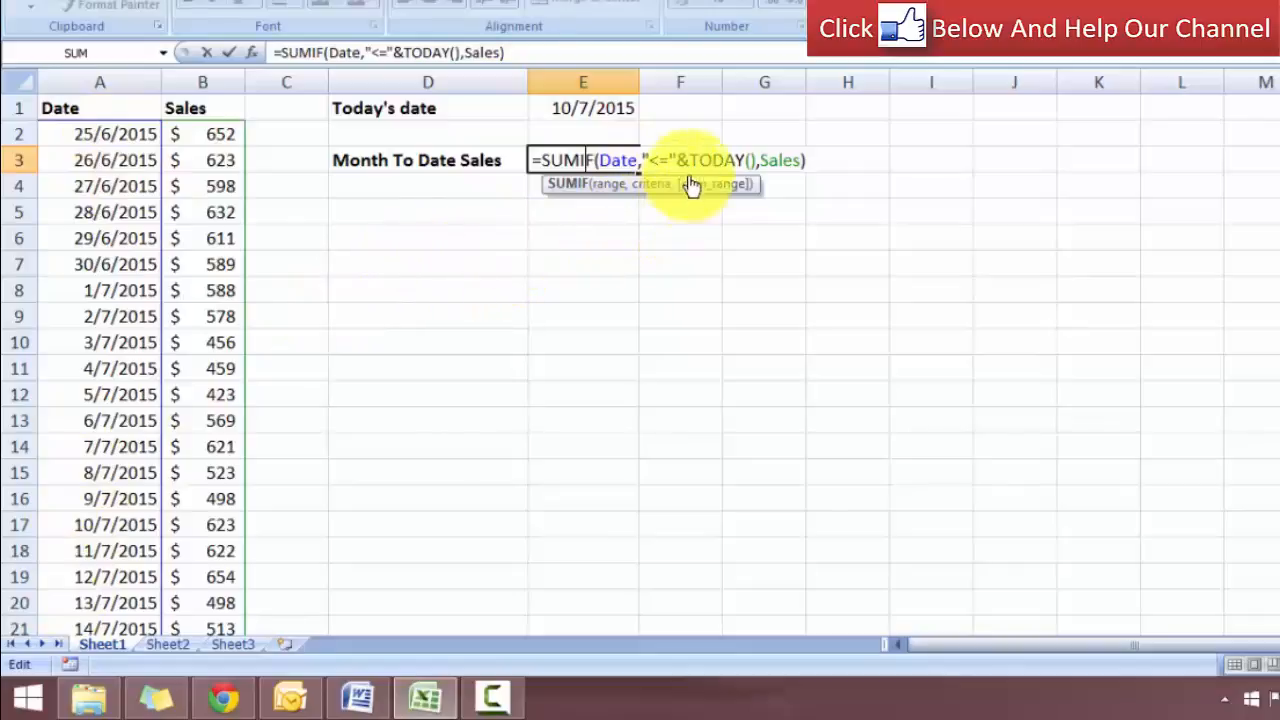
{"action": "left_click", "coordinate": [652, 184]}
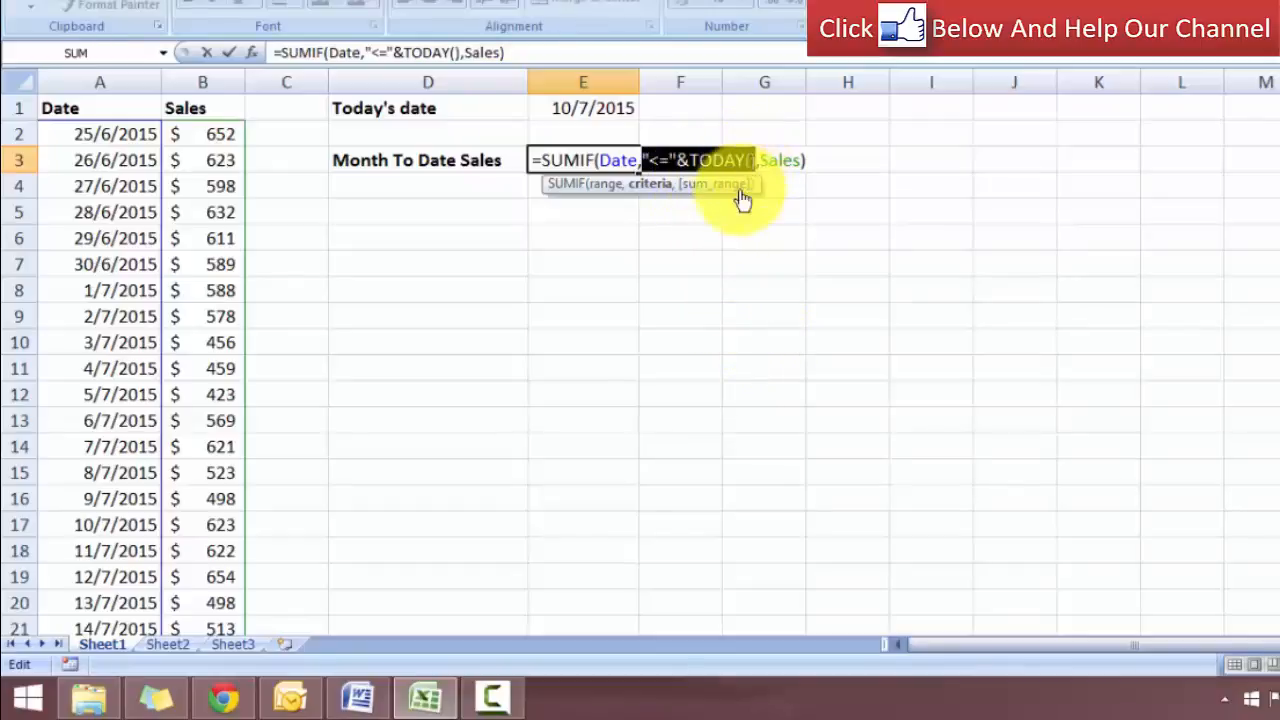
{"action": "left_click", "coordinate": [695, 160]}
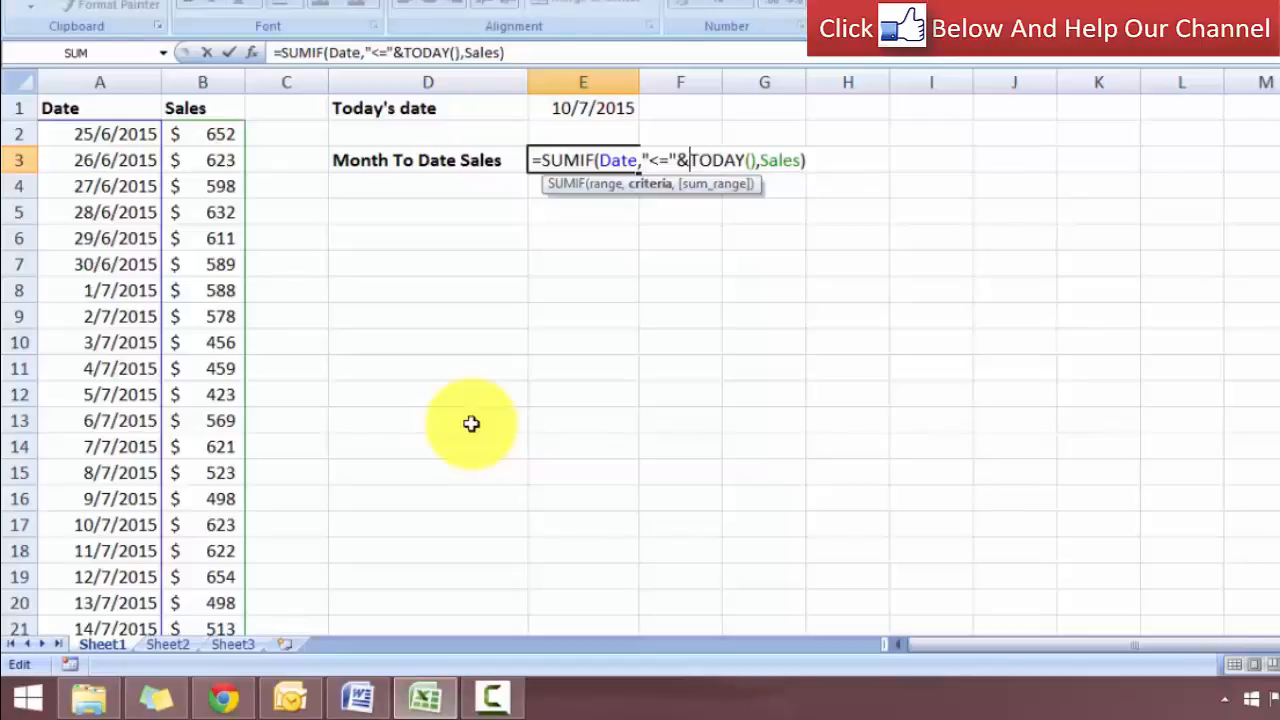
{"action": "left_click", "coordinate": [591, 108]}
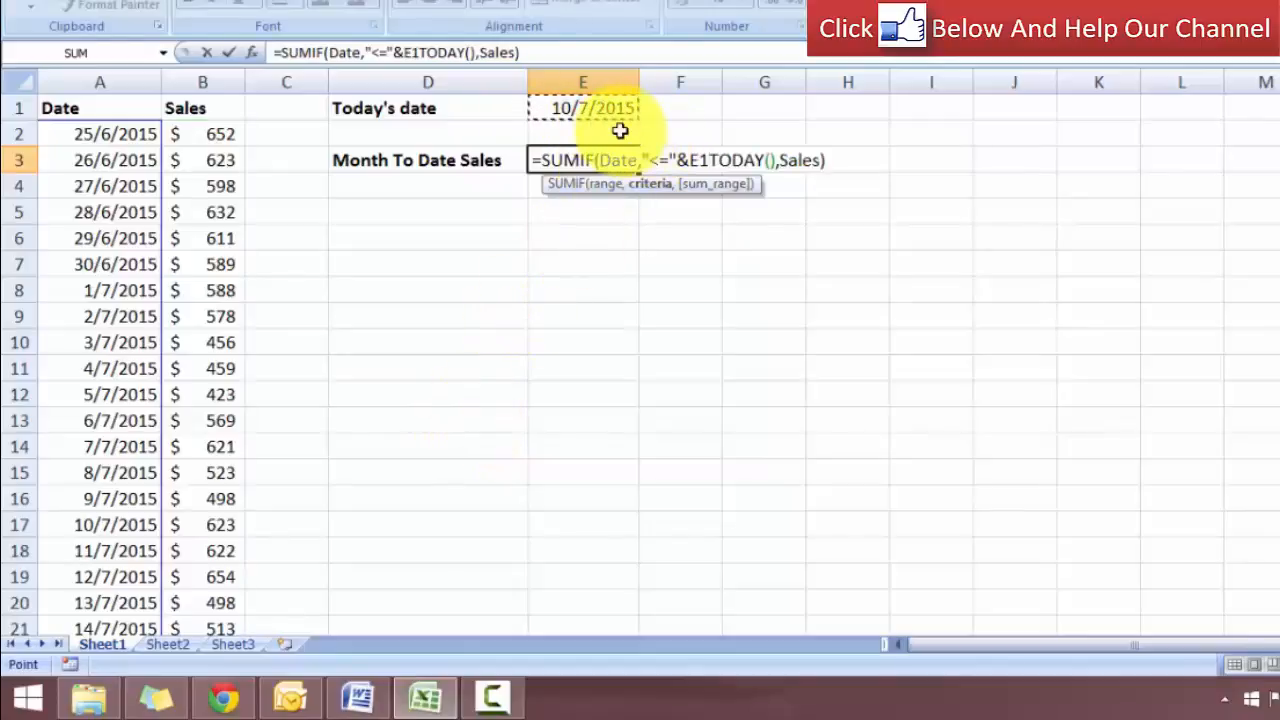
{"action": "key", "text": "Escape"}
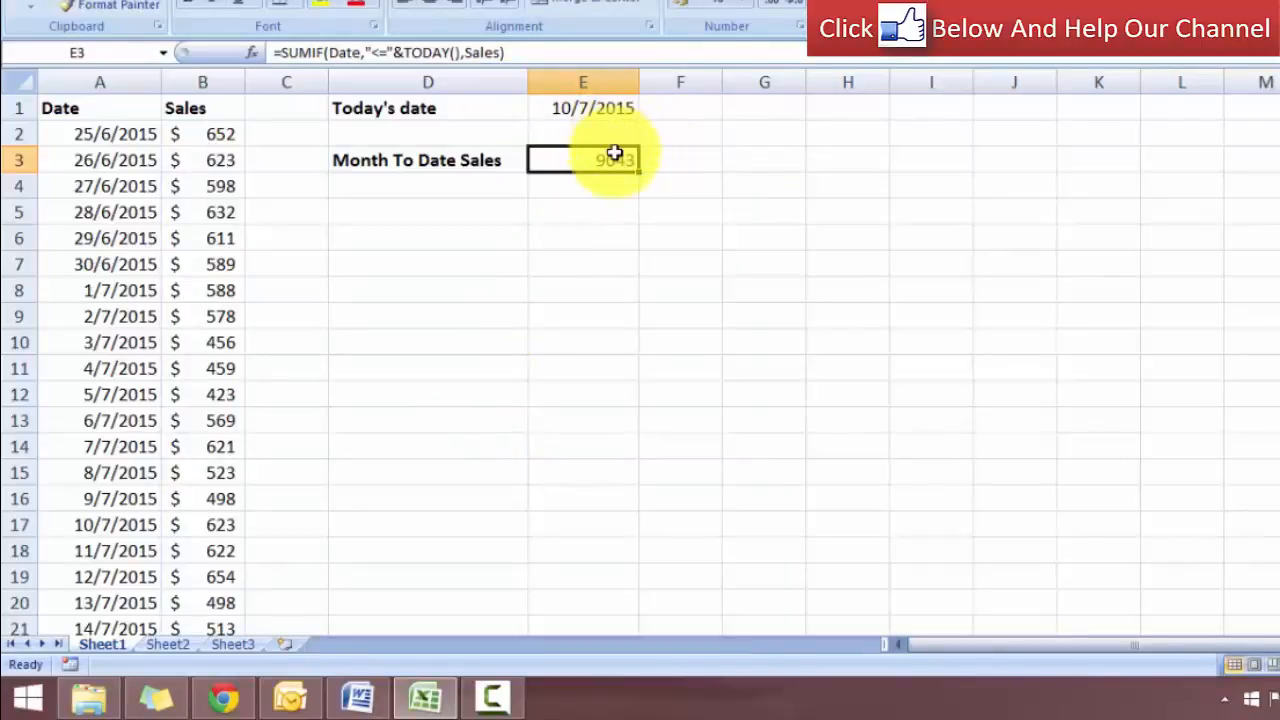
Check the formulas behind Month To Date Sales in E3 and today's date in E1
{"action": "double_click", "coordinate": [614, 156]}
{"action": "left_click", "coordinate": [649, 256]}
{"action": "left_click", "coordinate": [600, 106]}
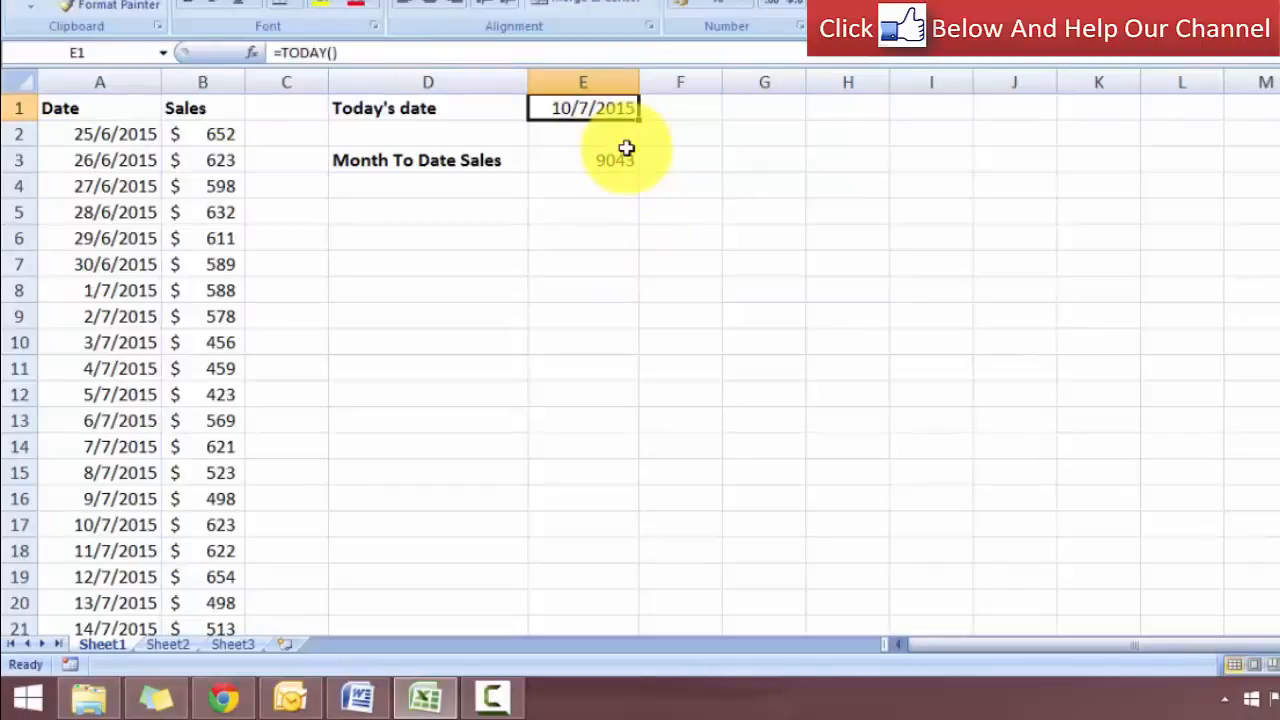
{"action": "left_click", "coordinate": [659, 210]}
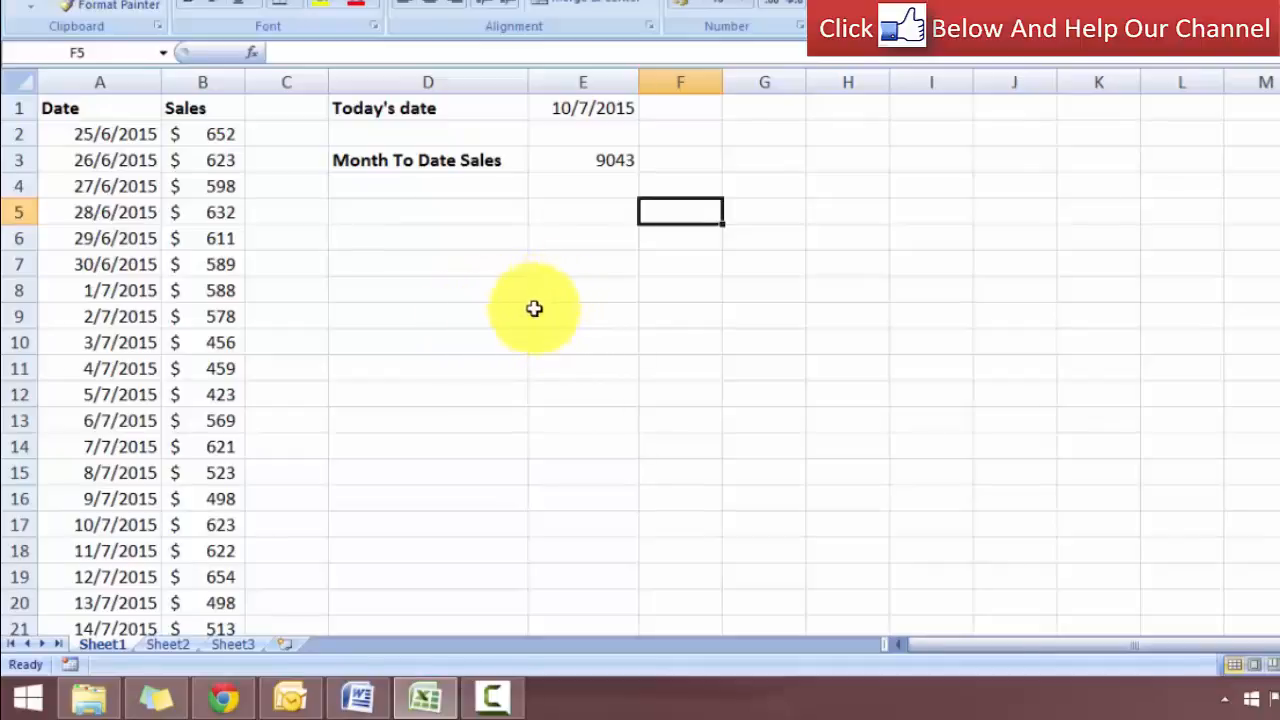
Go to the named ranges Date and Sales in turn to check which cells each covers
{"action": "left_click", "coordinate": [166, 54]}
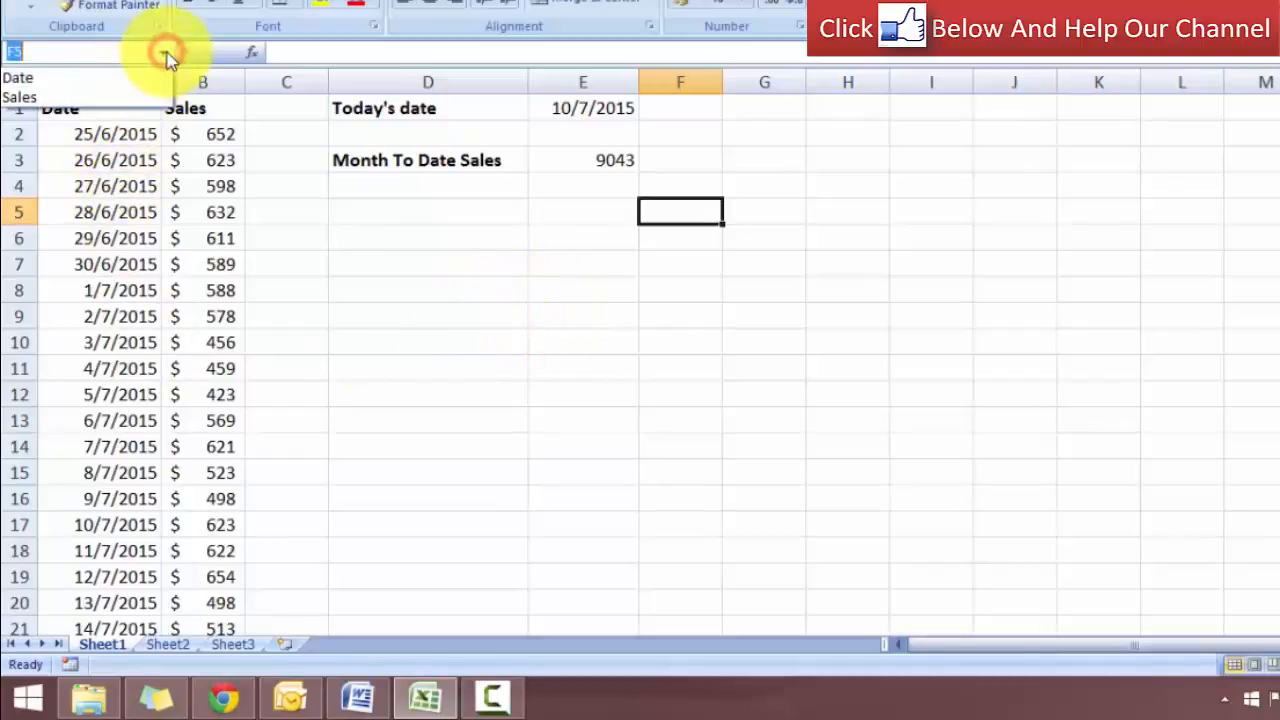
{"action": "left_click", "coordinate": [84, 77]}
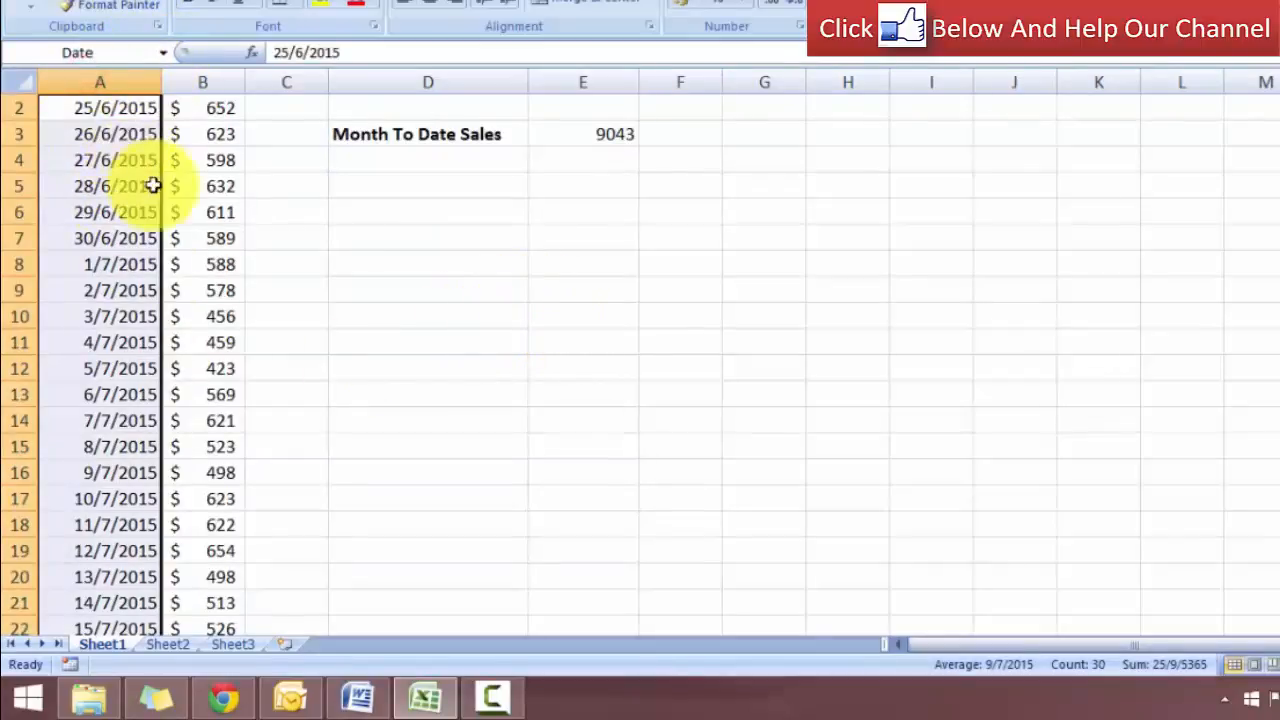
{"action": "scroll", "coordinate": [150, 186], "scroll_direction": "up", "scroll_amount": 1}
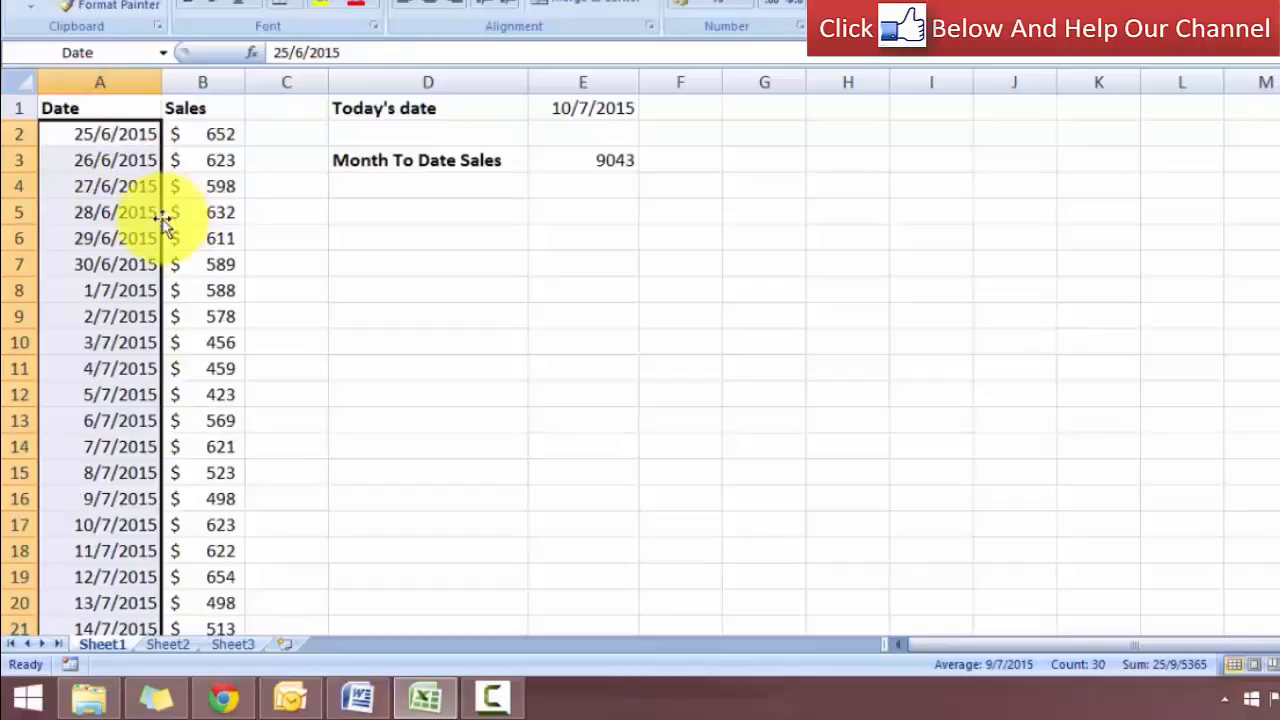
{"action": "left_click", "coordinate": [160, 53]}
{"action": "left_click", "coordinate": [51, 100]}
{"action": "scroll", "coordinate": [272, 279], "scroll_direction": "up", "scroll_amount": 1}
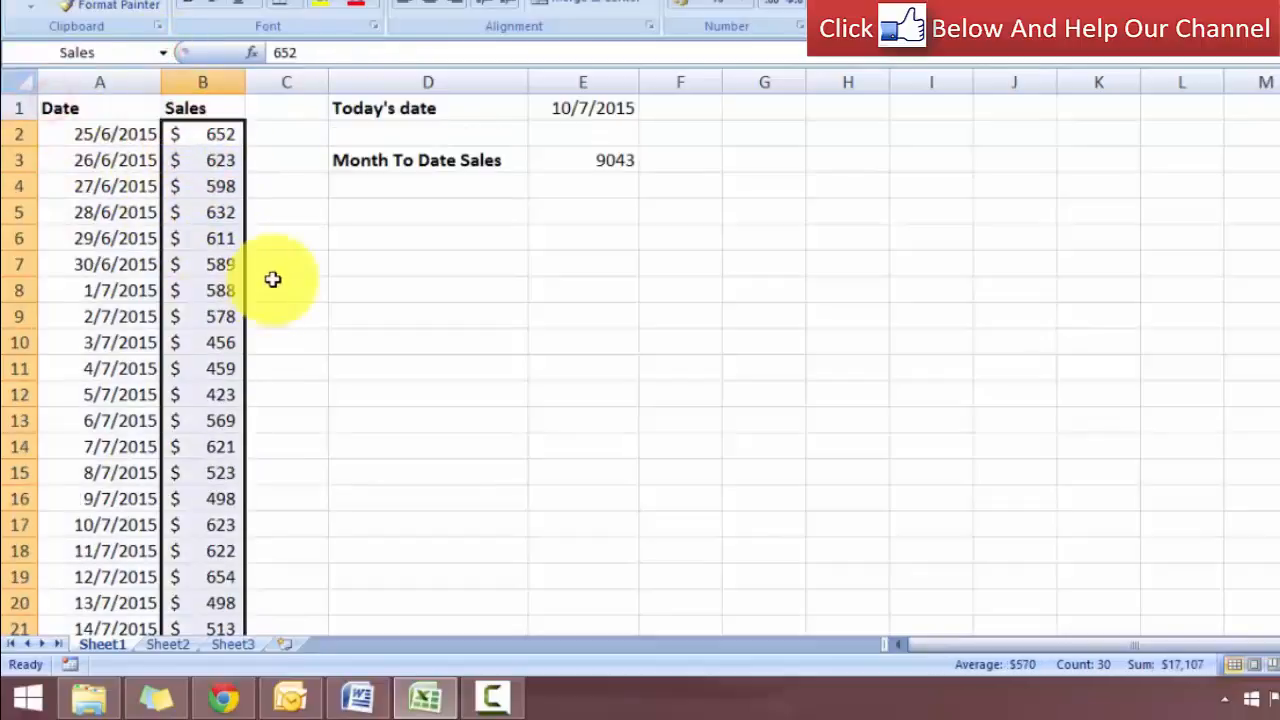
Clear the Month To Date Sales formula in E3 and start a new SUMIF function there
{"action": "left_click", "coordinate": [583, 166]}
{"action": "double_click", "coordinate": [583, 166]}
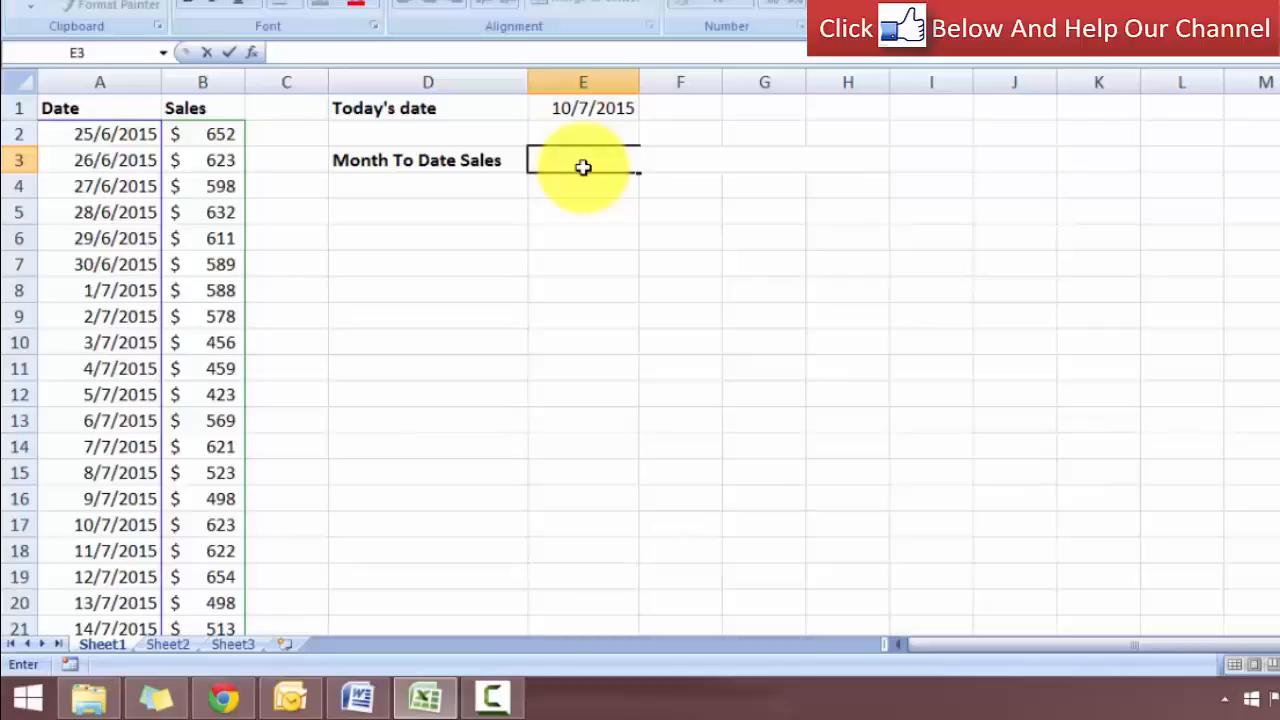
{"action": "type", "text": "="}
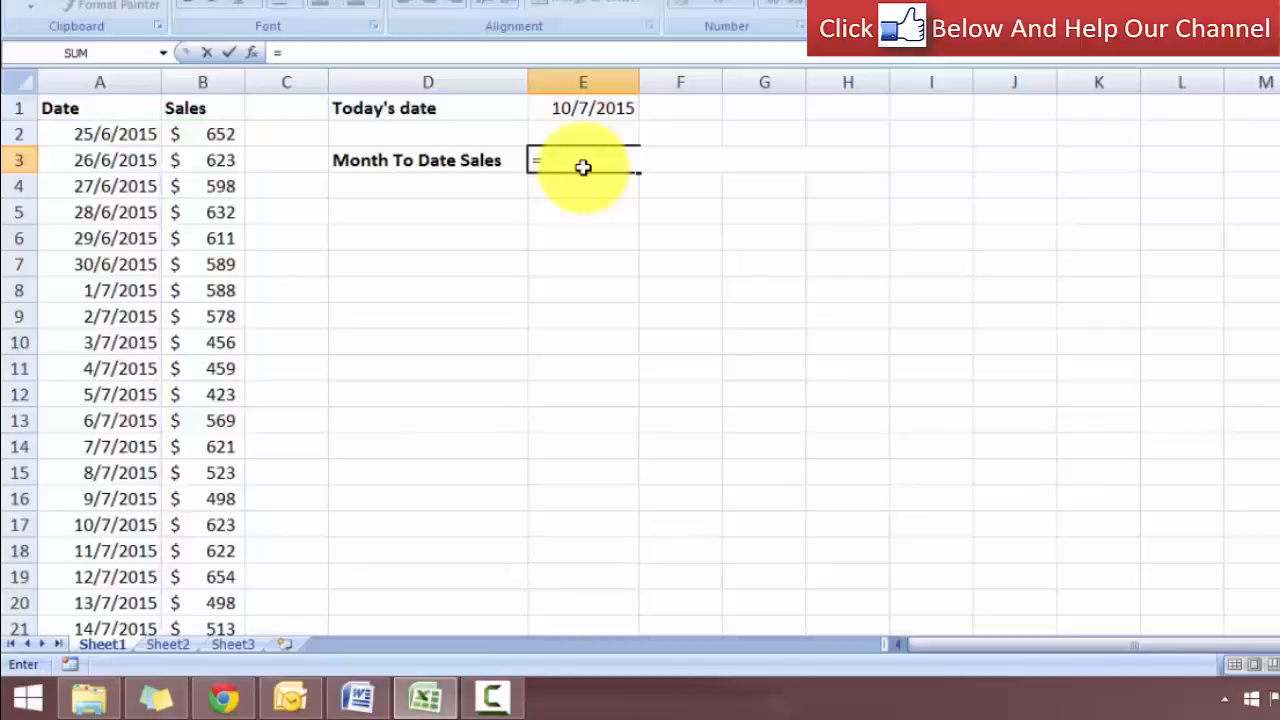
{"action": "type", "text": "sum"}
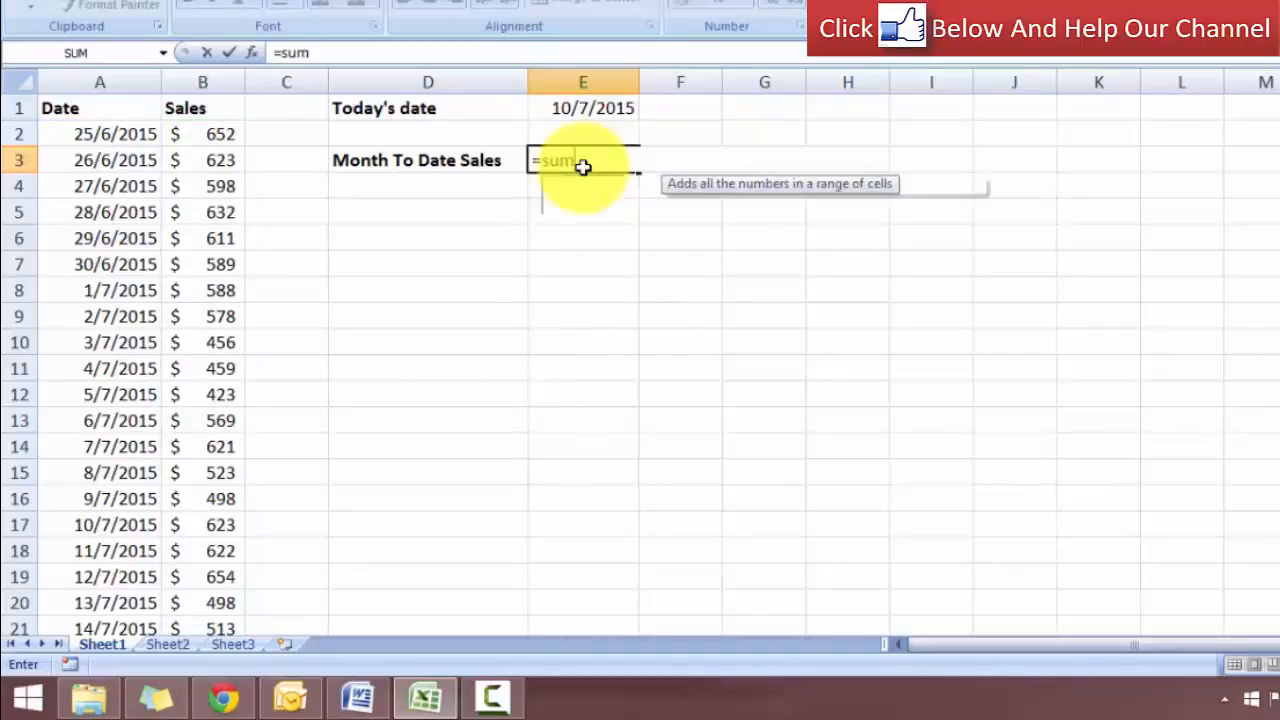
{"action": "type", "text": "if"}
{"action": "key", "text": "Tab"}
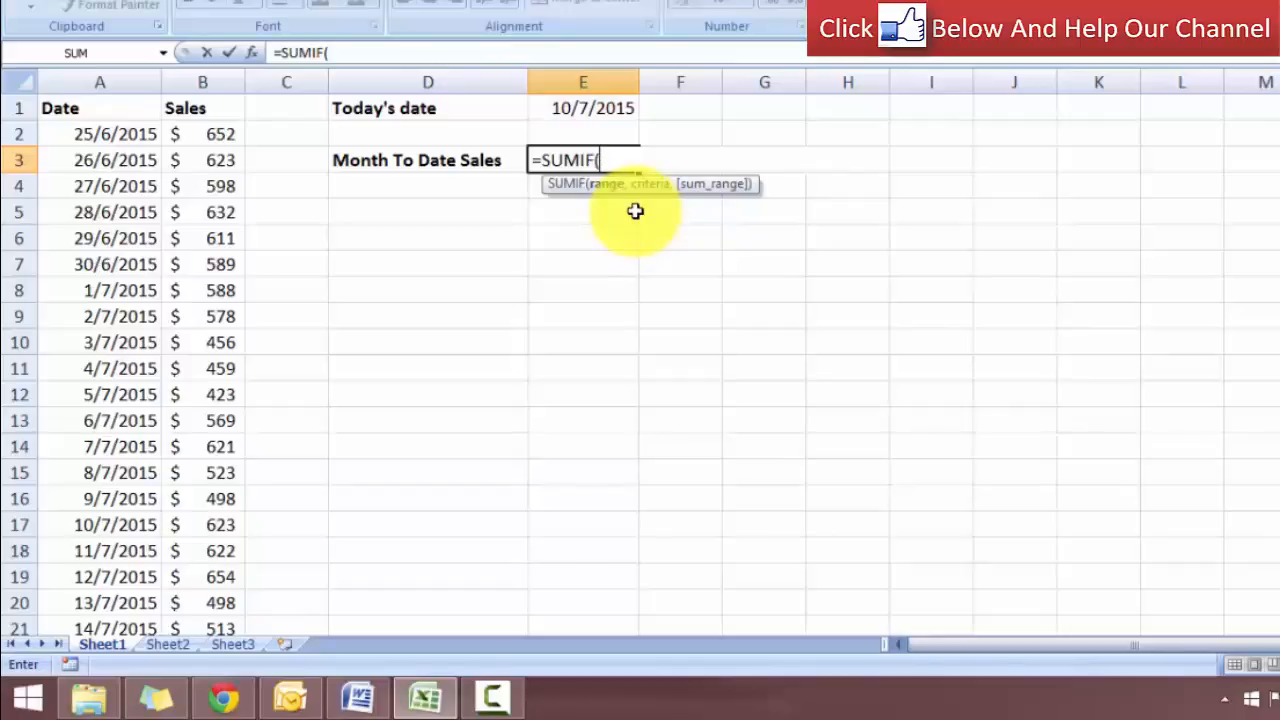
{"action": "type", "text": "dat"}
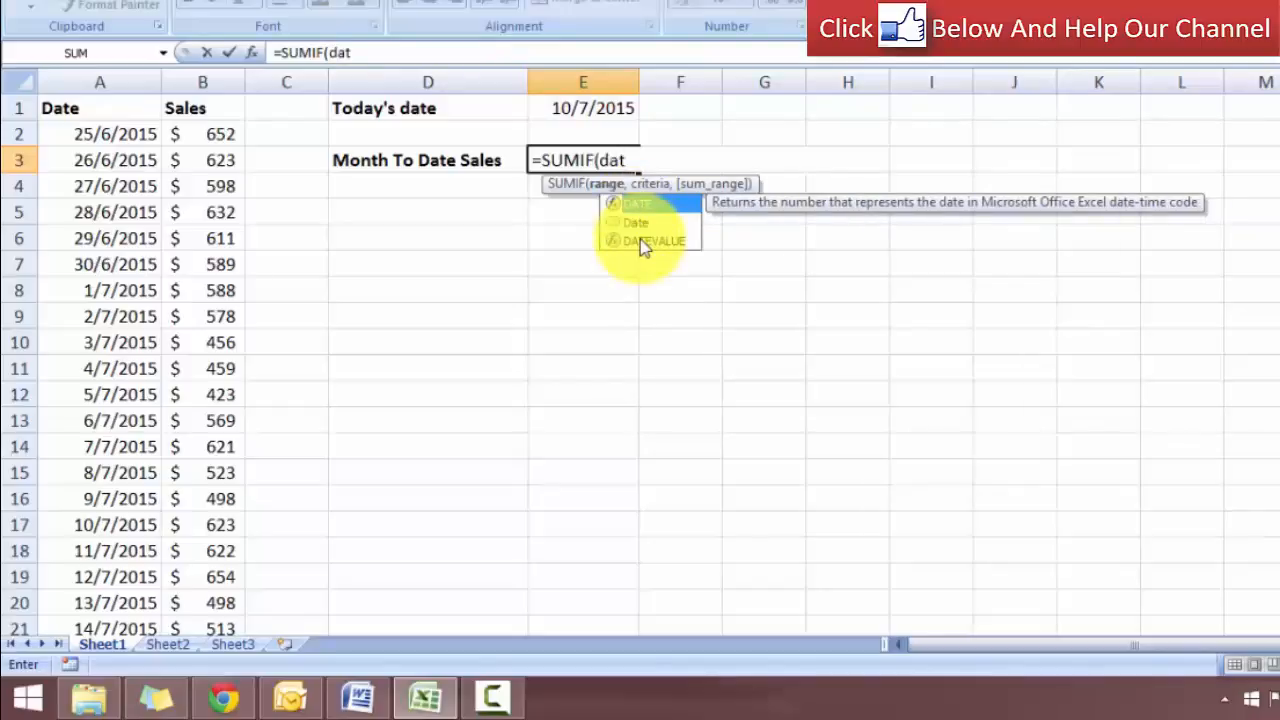
{"action": "key", "text": "F3"}
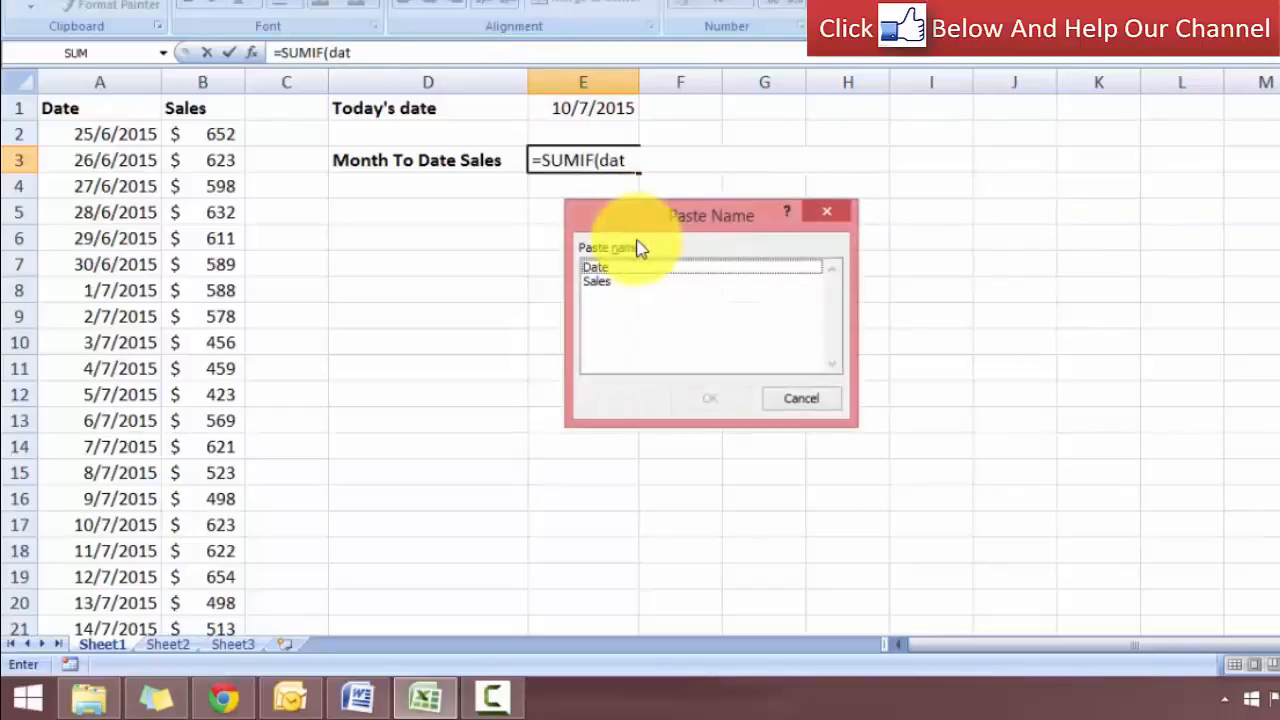
{"action": "left_click", "coordinate": [605, 267]}
{"action": "left_click", "coordinate": [712, 399]}
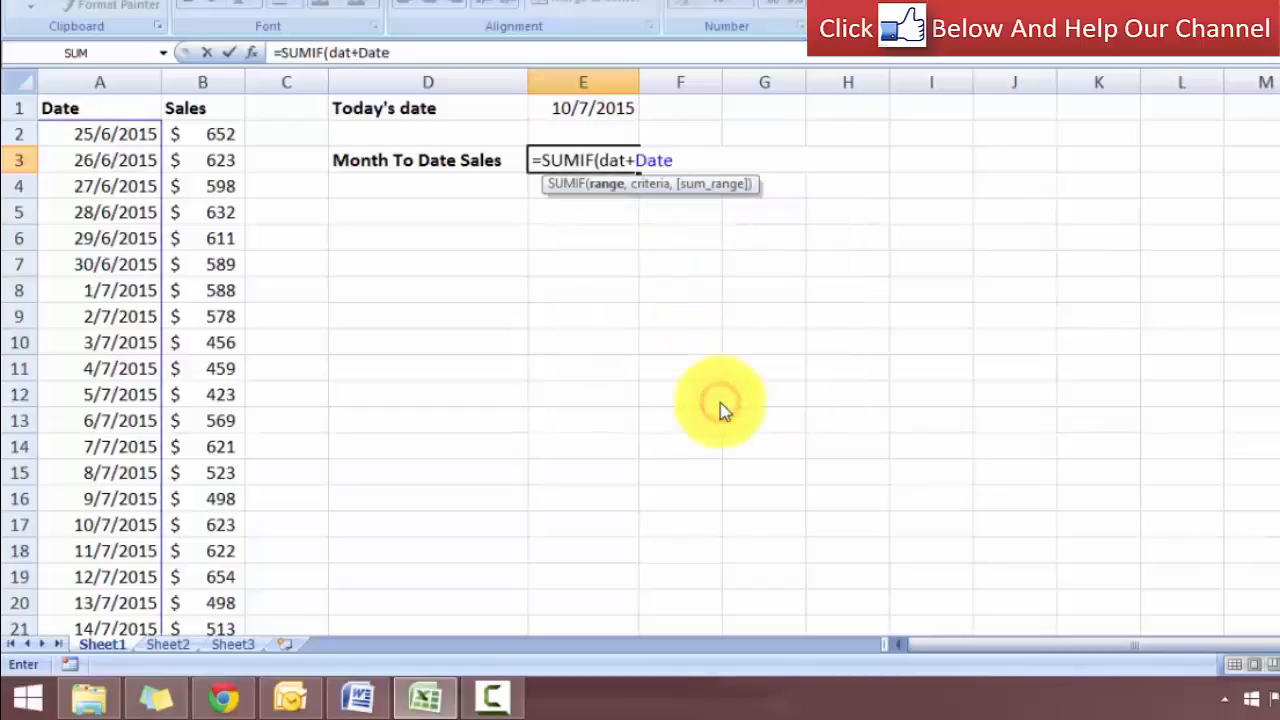
{"action": "left_click", "coordinate": [686, 157]}
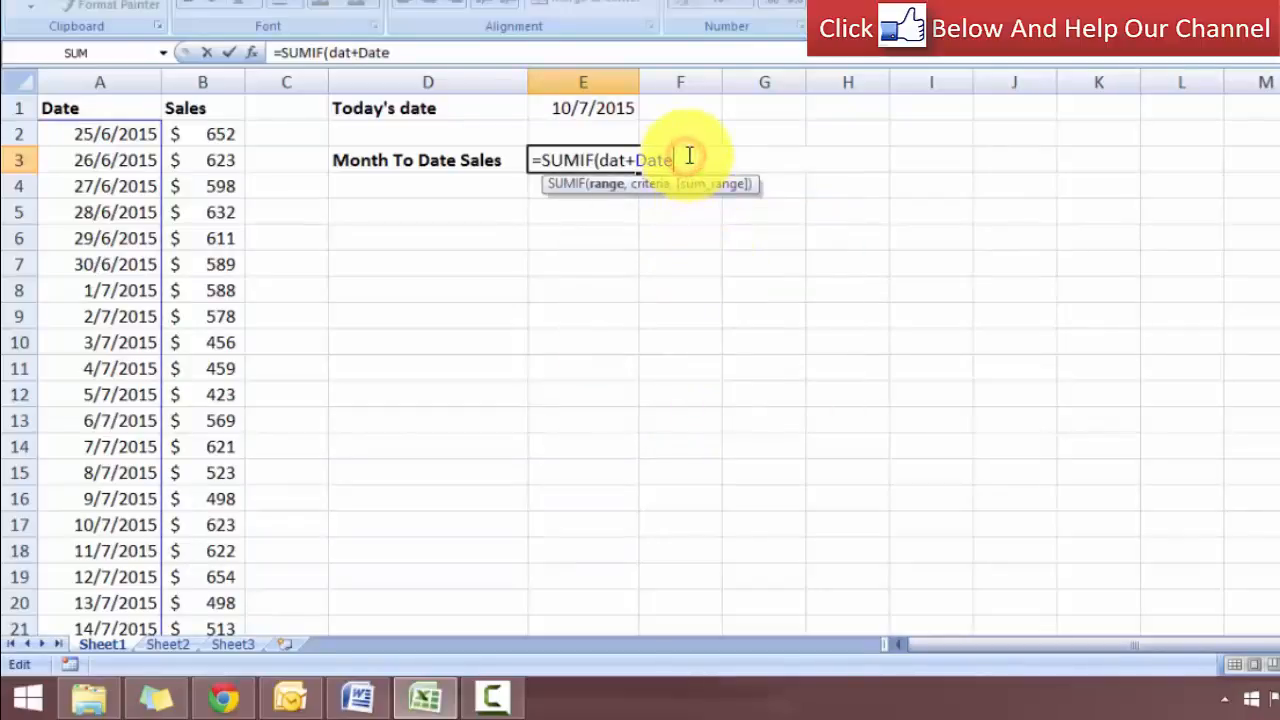
{"action": "key", "text": "BackSpace"}
{"action": "key", "text": "BackSpace"}
{"action": "key", "text": "BackSpace"}
{"action": "key", "text": "BackSpace"}
{"action": "key", "text": "BackSpace"}
{"action": "key", "text": "BackSpace"}
{"action": "key", "text": "BackSpace"}
{"action": "key", "text": "BackSpace"}
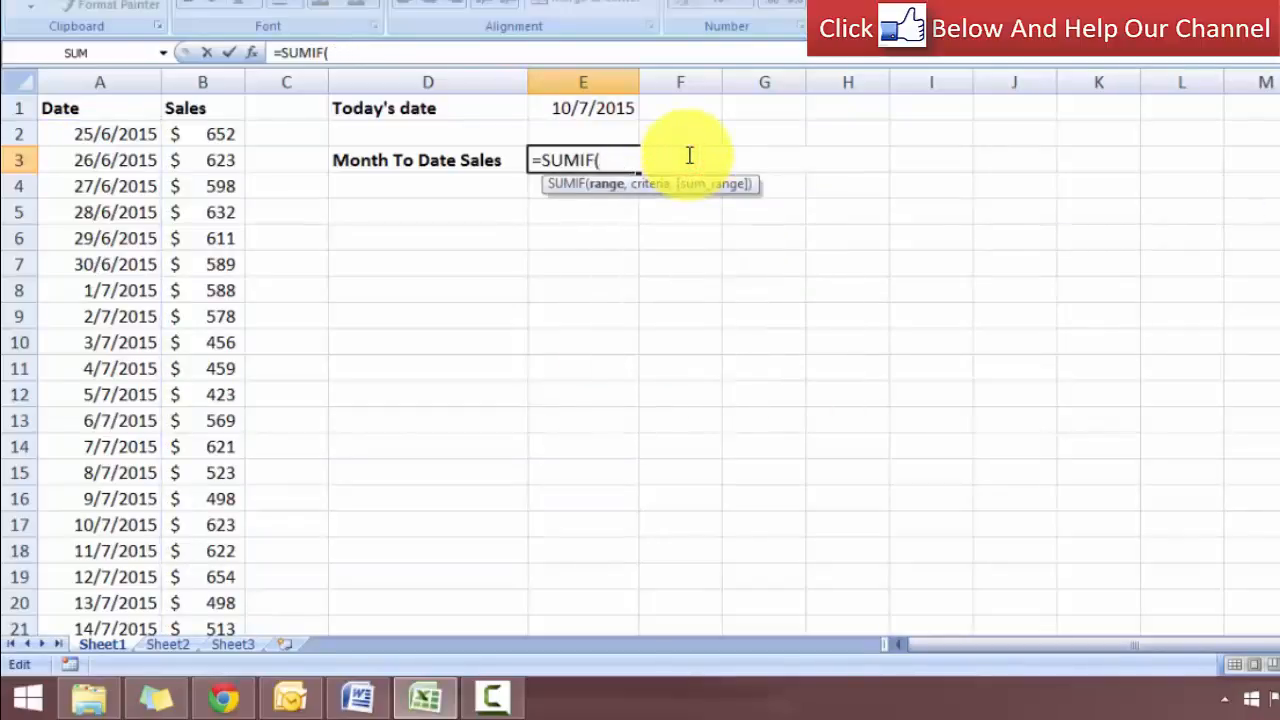
Insert the named range Date as the range argument of the SUMIF formula in E3
{"action": "key", "text": "F3"}
{"action": "left_click", "coordinate": [597, 267]}
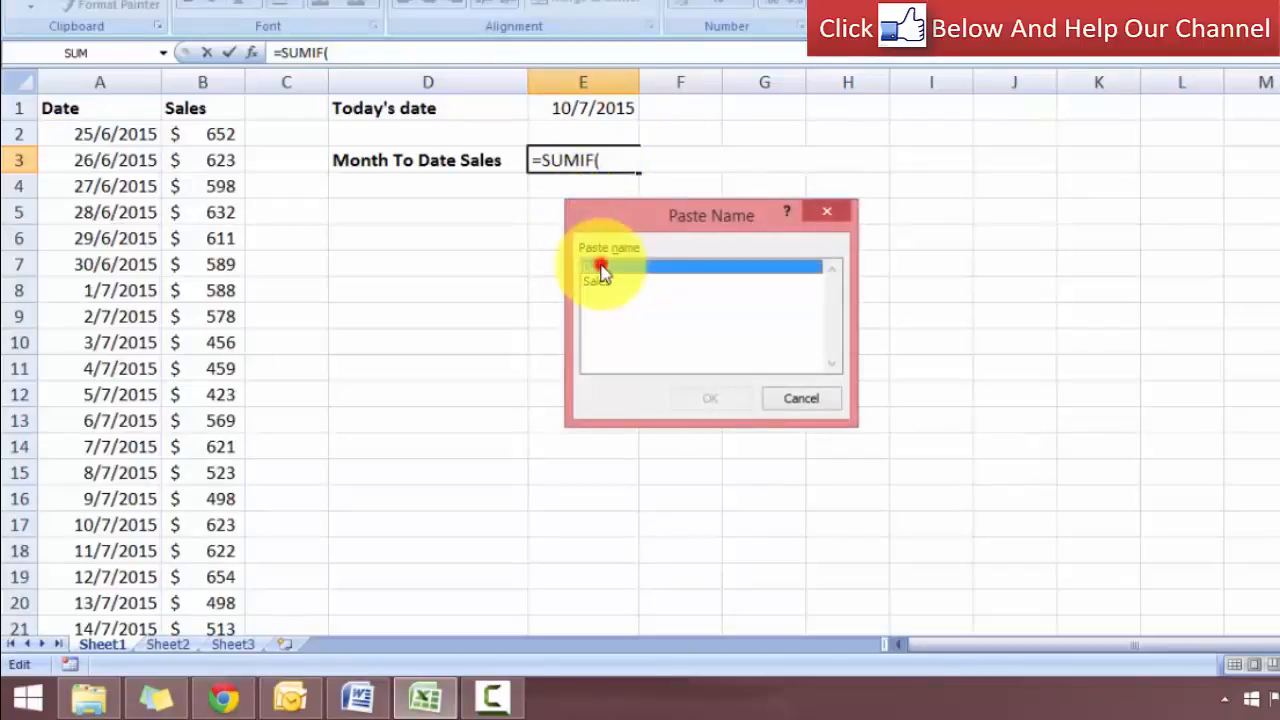
{"action": "left_click", "coordinate": [706, 400]}
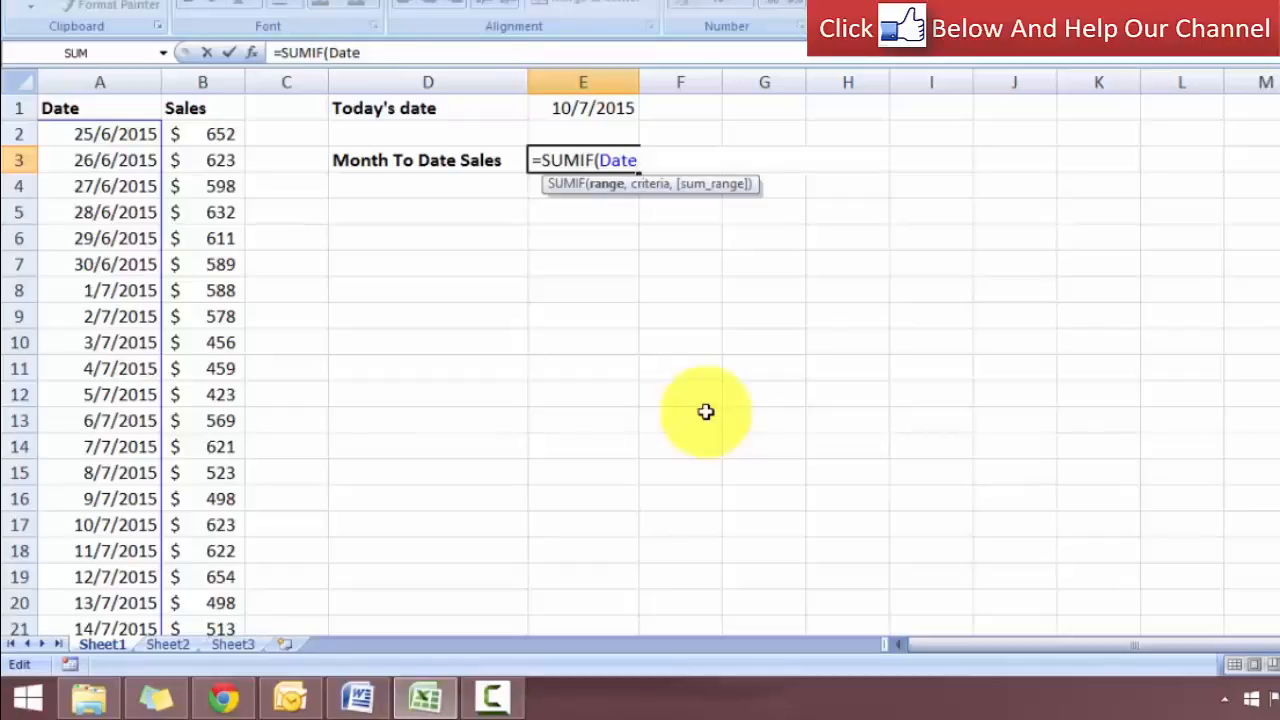
{"action": "type", "text": ","}
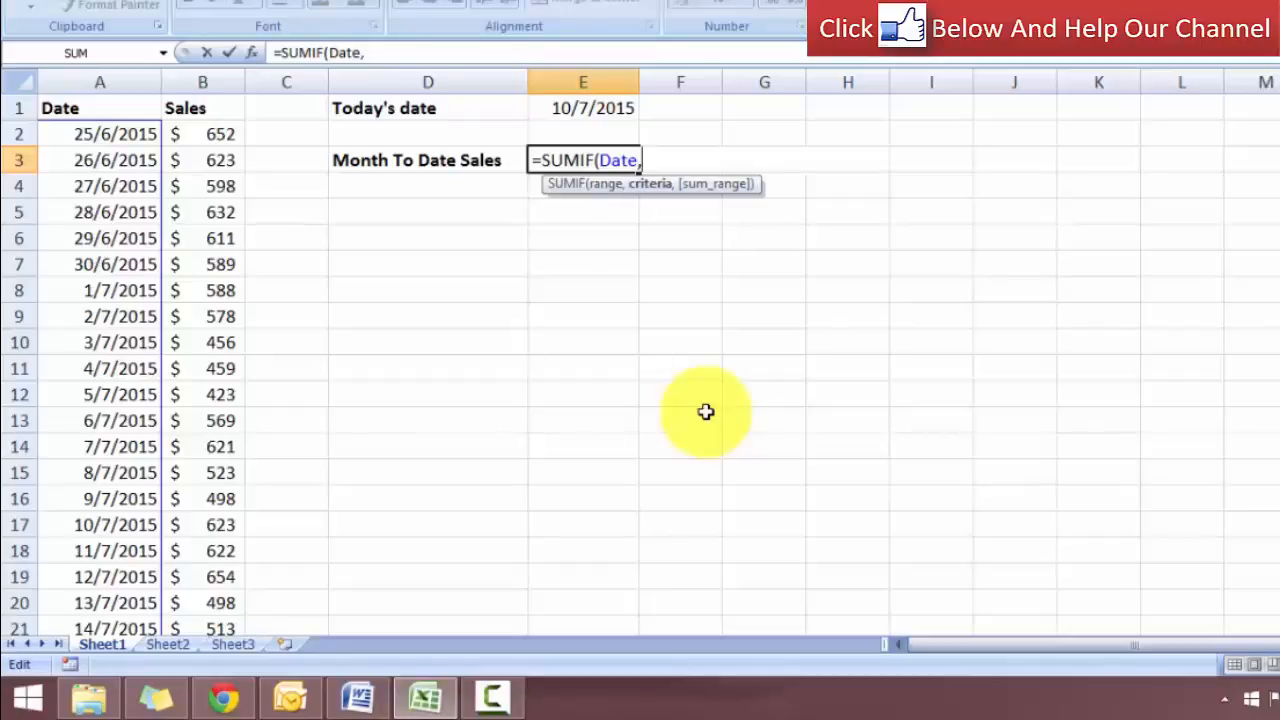
Enter "<="&TODAY() as the criteria argument of the SUMIF formula in E3
{"action": "type", "text": "\"<="}
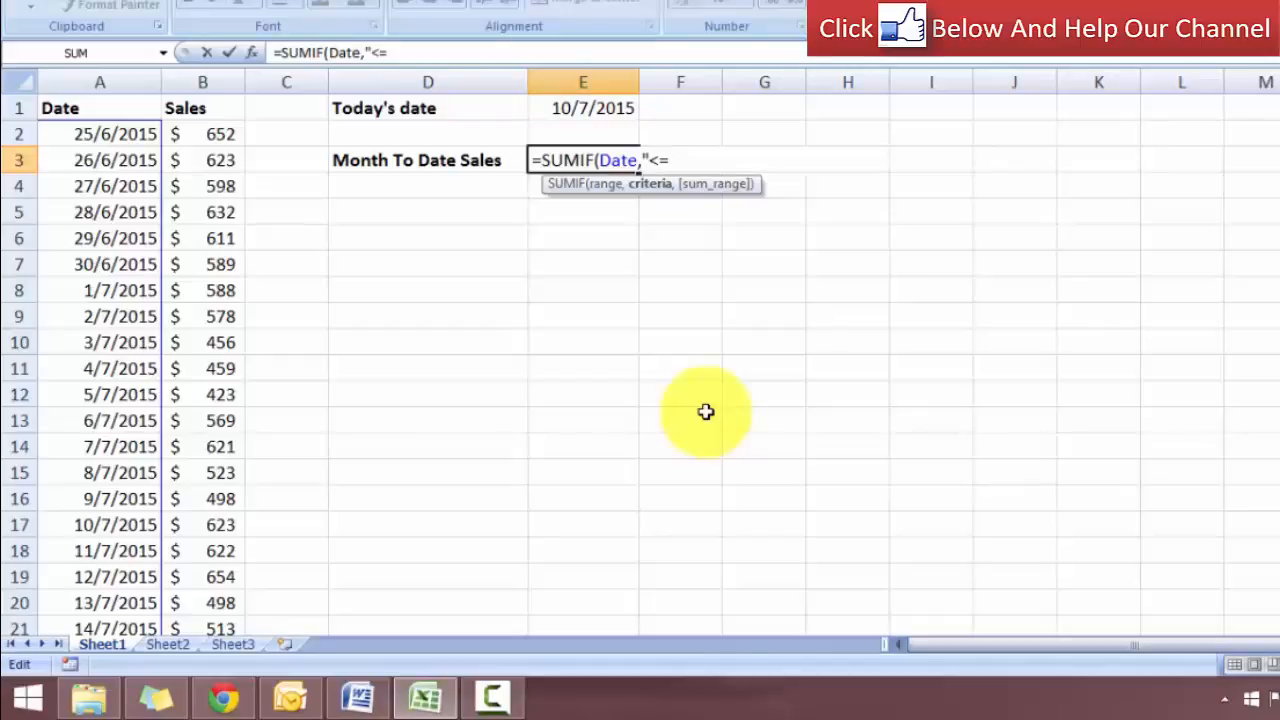
{"action": "type", "text": "\"&tod"}
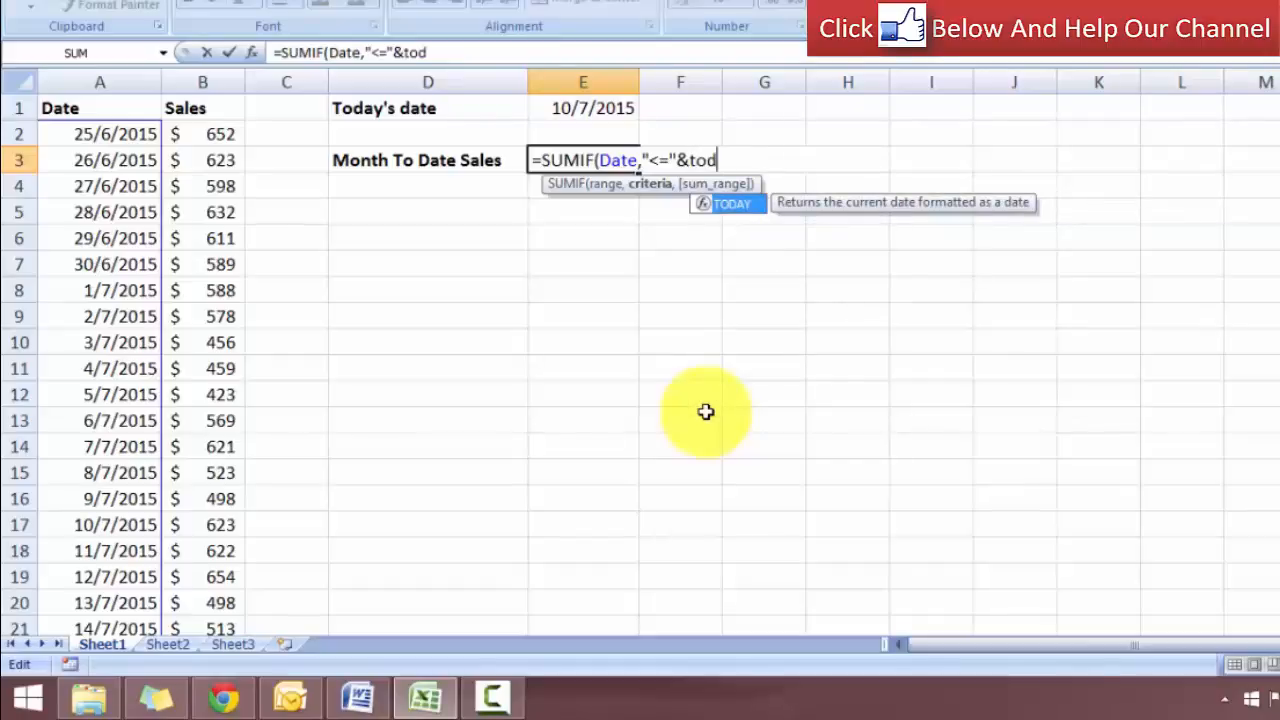
{"action": "key", "text": "Tab"}
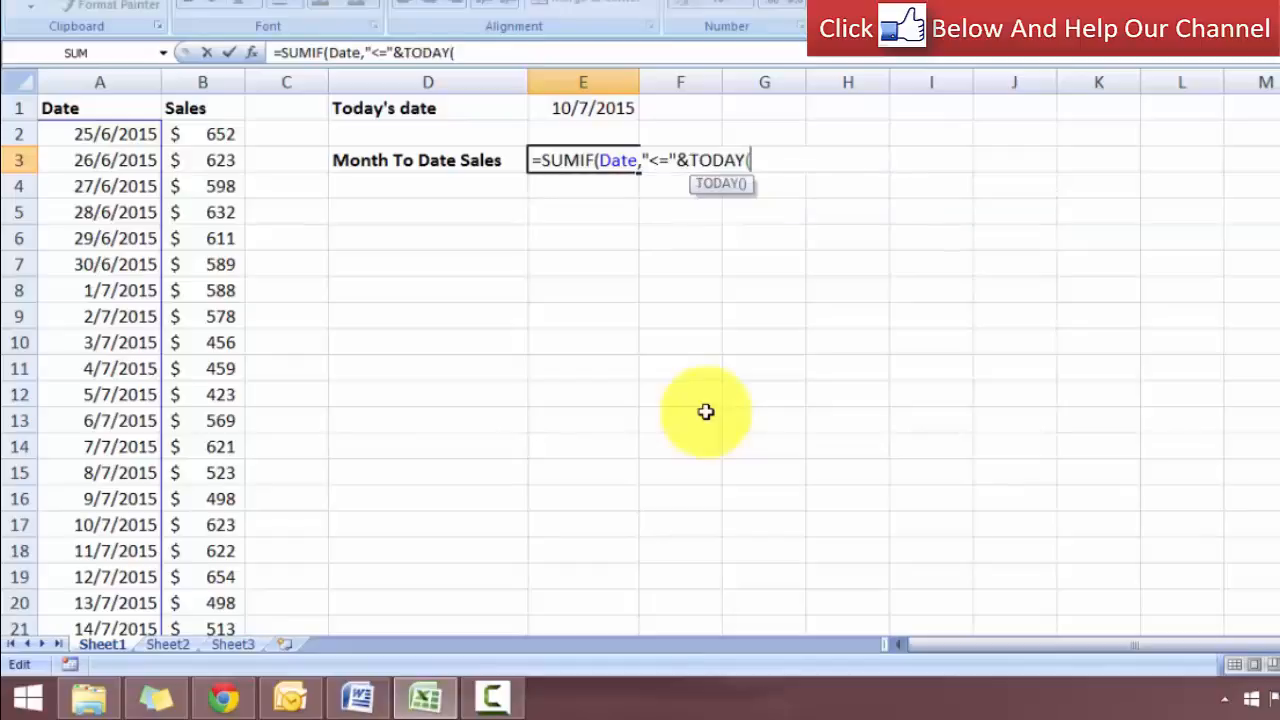
{"action": "type", "text": ")"}
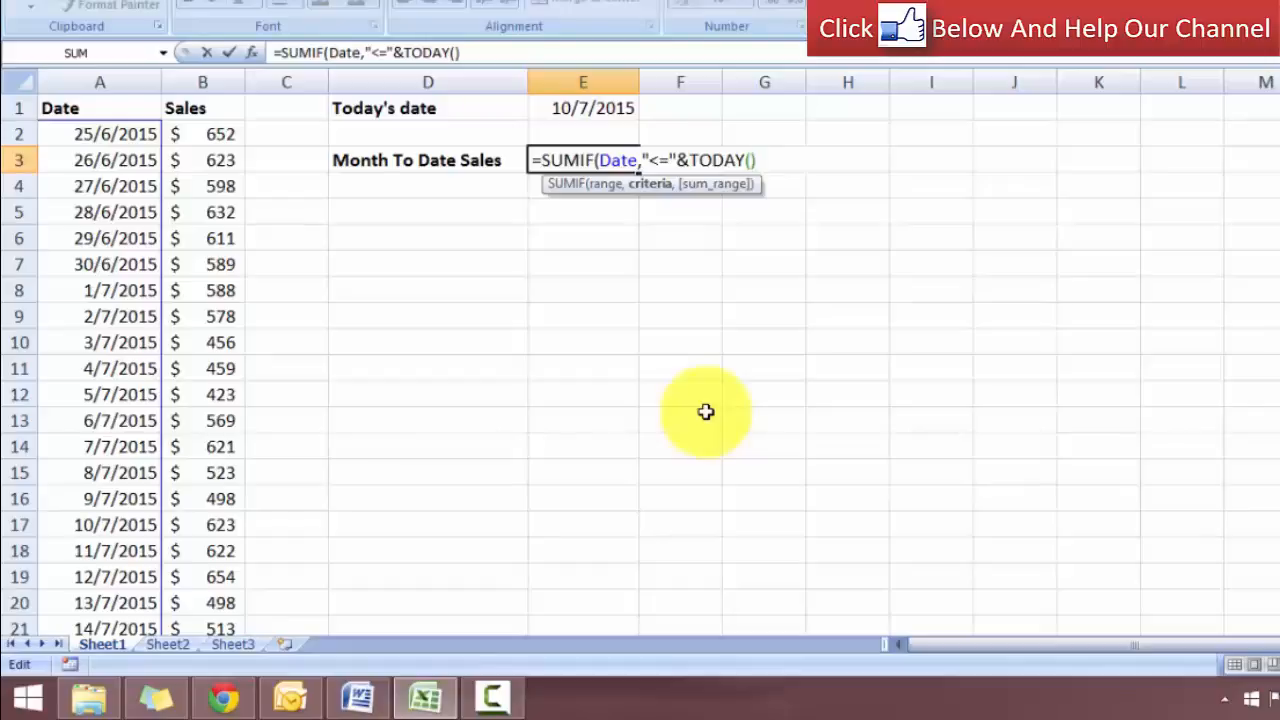
Insert the named range Sales as the sum_range argument and complete the SUMIF formula in E3
{"action": "type", "text": ","}
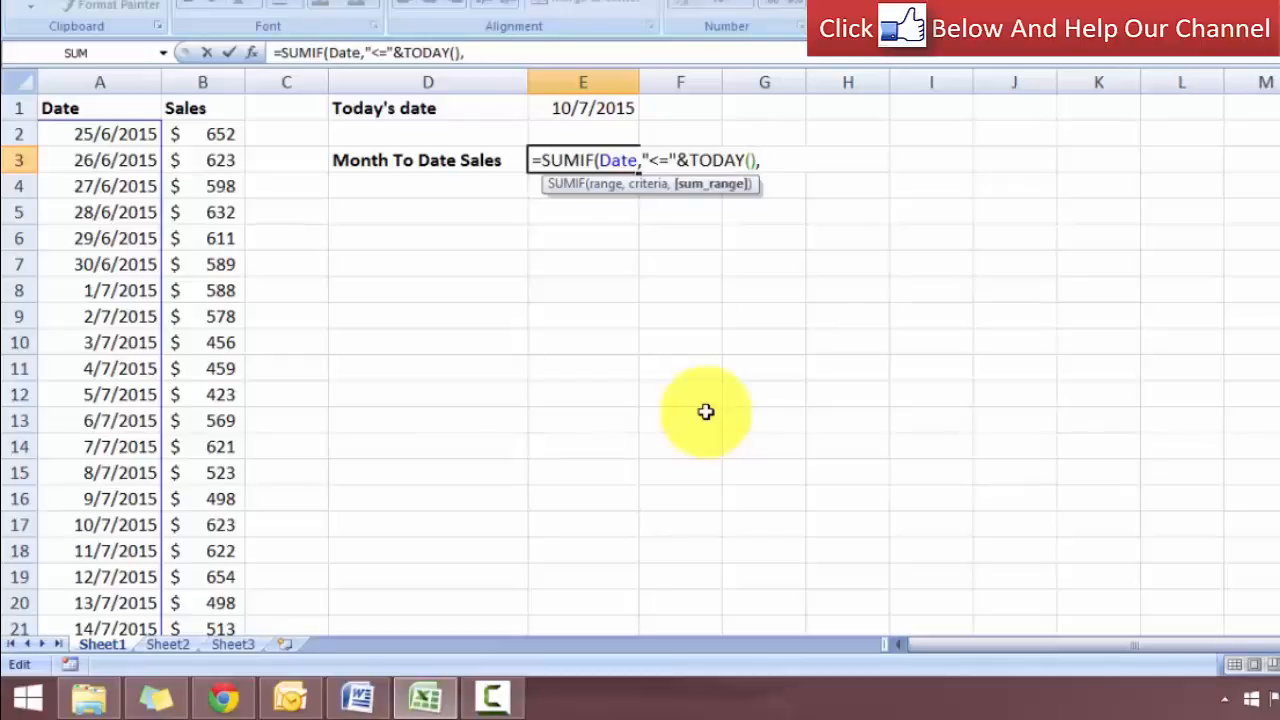
{"action": "key", "text": "F3"}
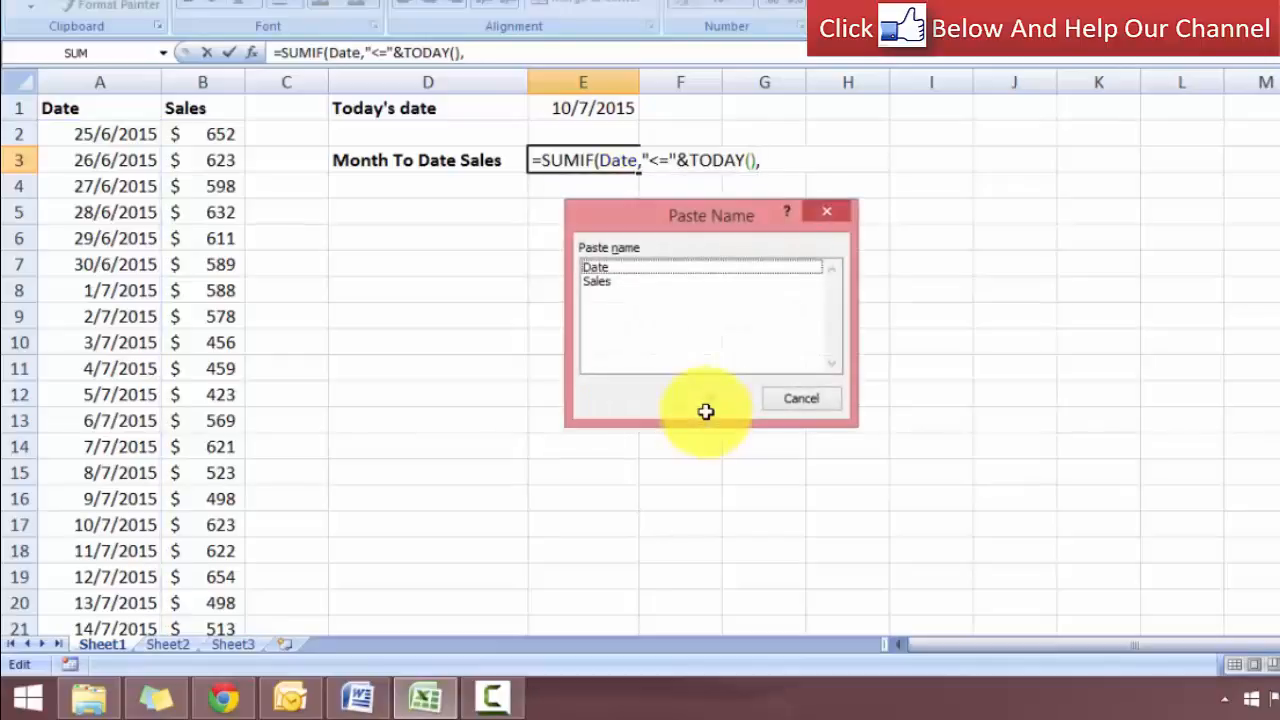
{"action": "left_click", "coordinate": [603, 283]}
{"action": "left_click", "coordinate": [710, 396]}
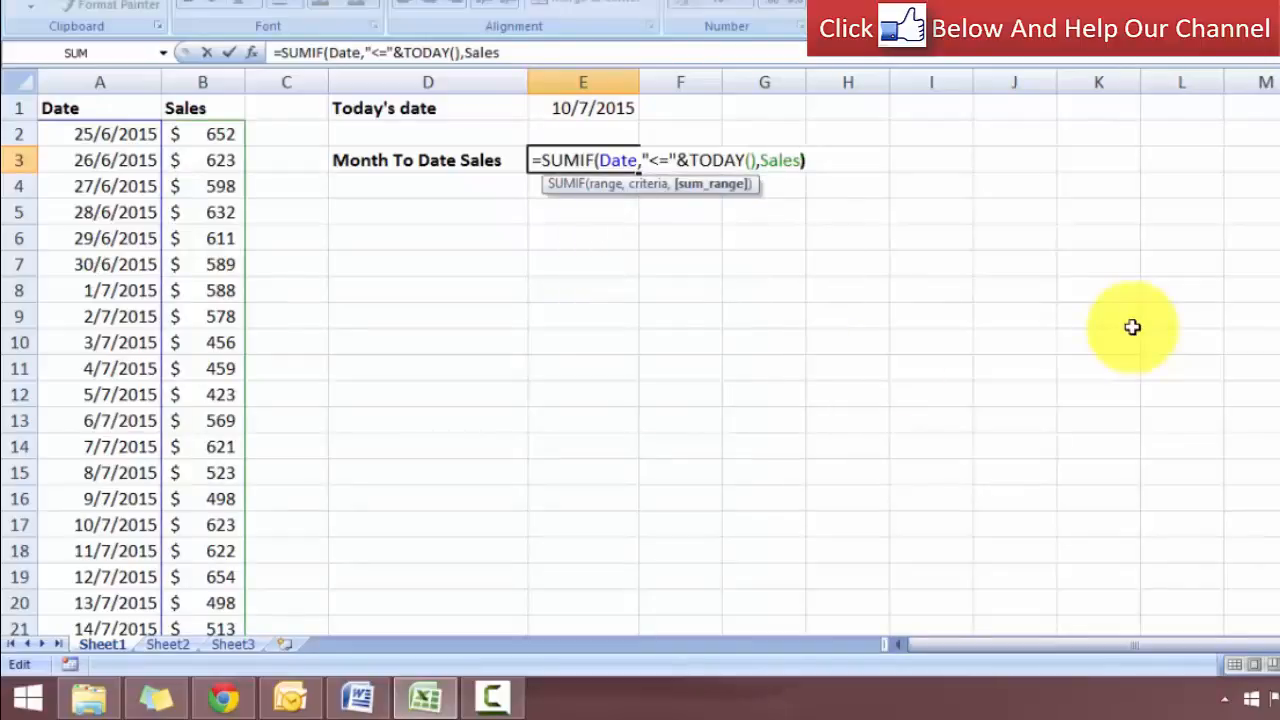
{"action": "type", "text": ")"}
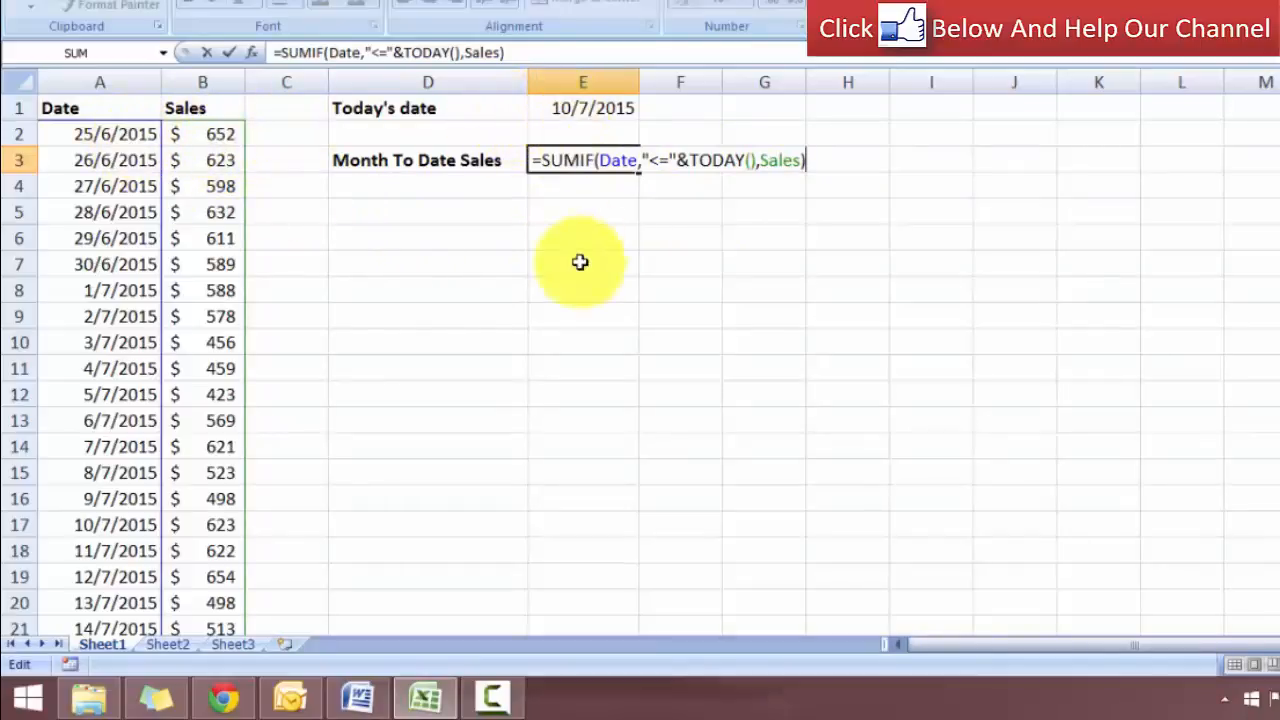
{"action": "key", "text": "Return"}
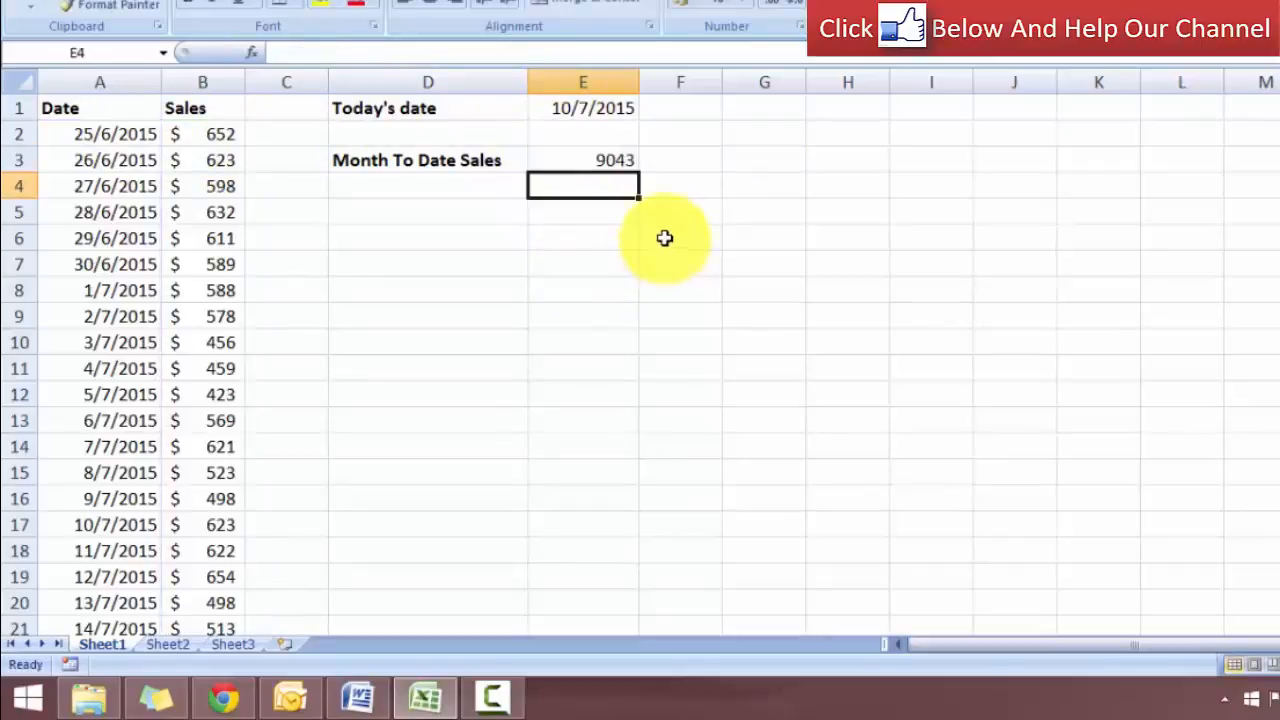
Review the Month To Date Sales result in E3 against the first date in A2 and today's date in A17
{"action": "left_click", "coordinate": [584, 163]}
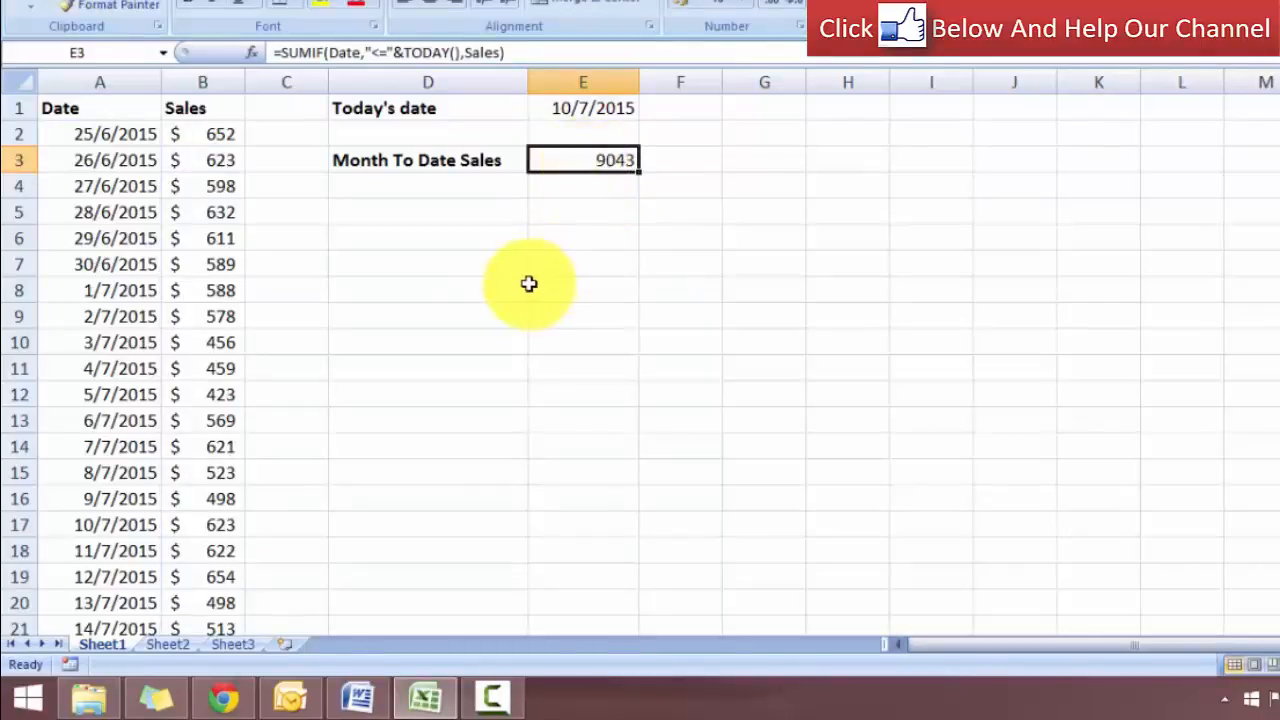
{"action": "left_click", "coordinate": [132, 137]}
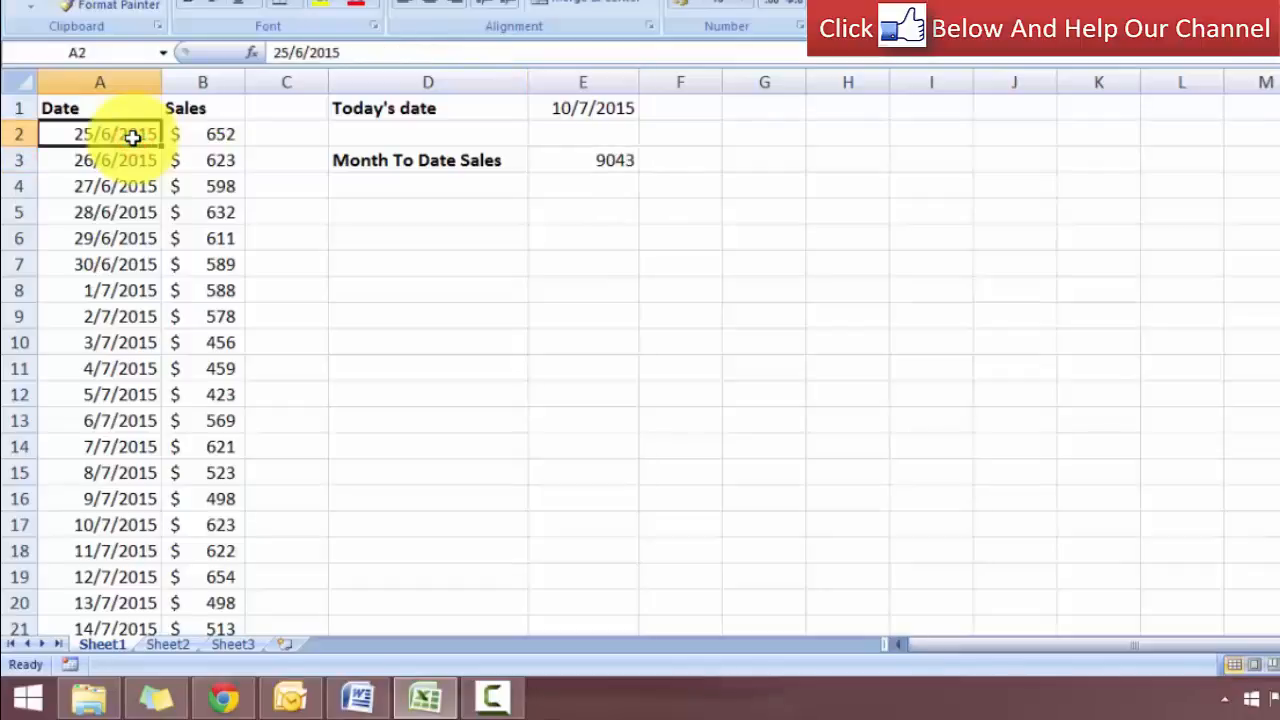
{"action": "left_click", "coordinate": [110, 524]}
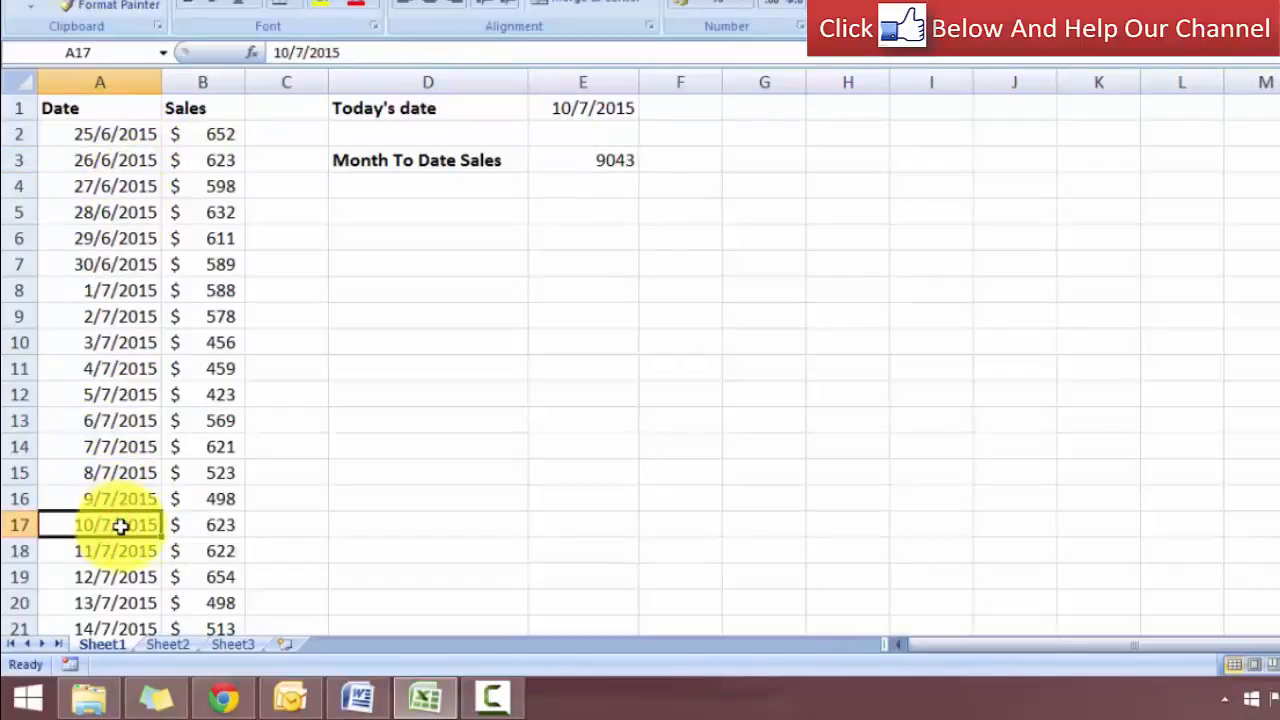
Insert a blank row 18 between the 10/7/2015 and 11/7/2015 sales entries
{"action": "left_click", "coordinate": [18, 551]}
{"action": "right_click", "coordinate": [18, 551]}
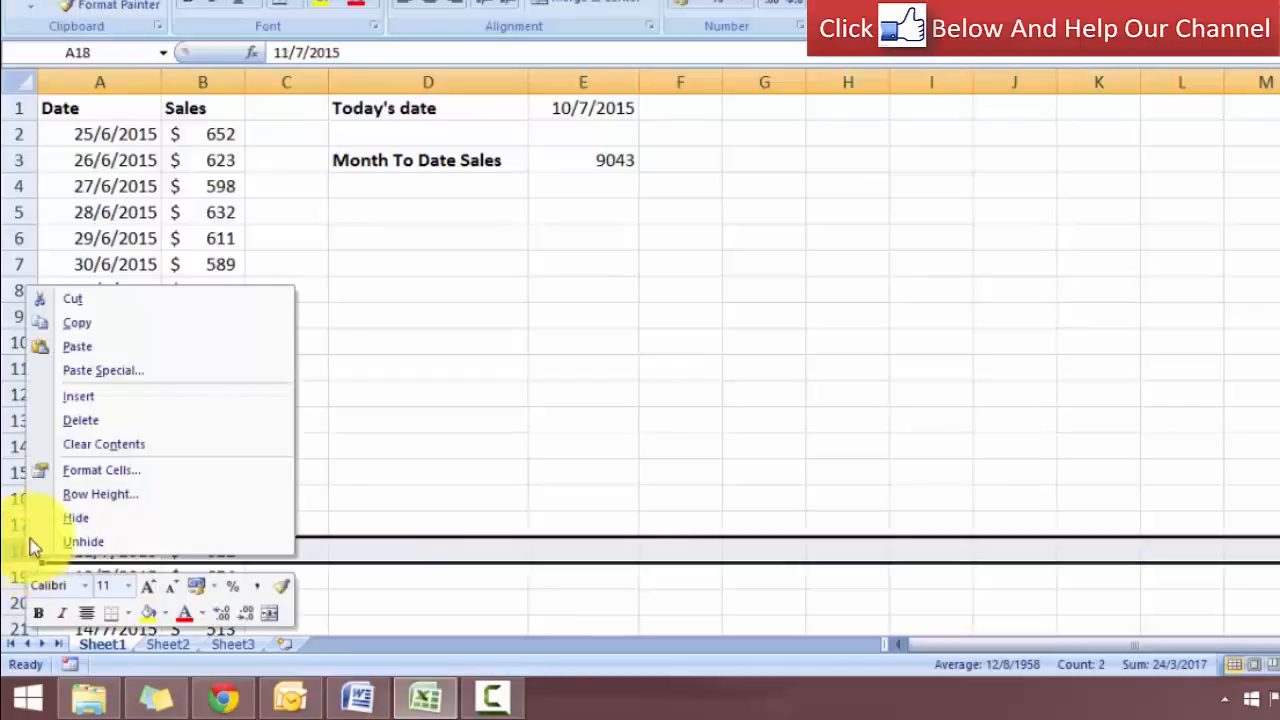
{"action": "left_click", "coordinate": [78, 395]}
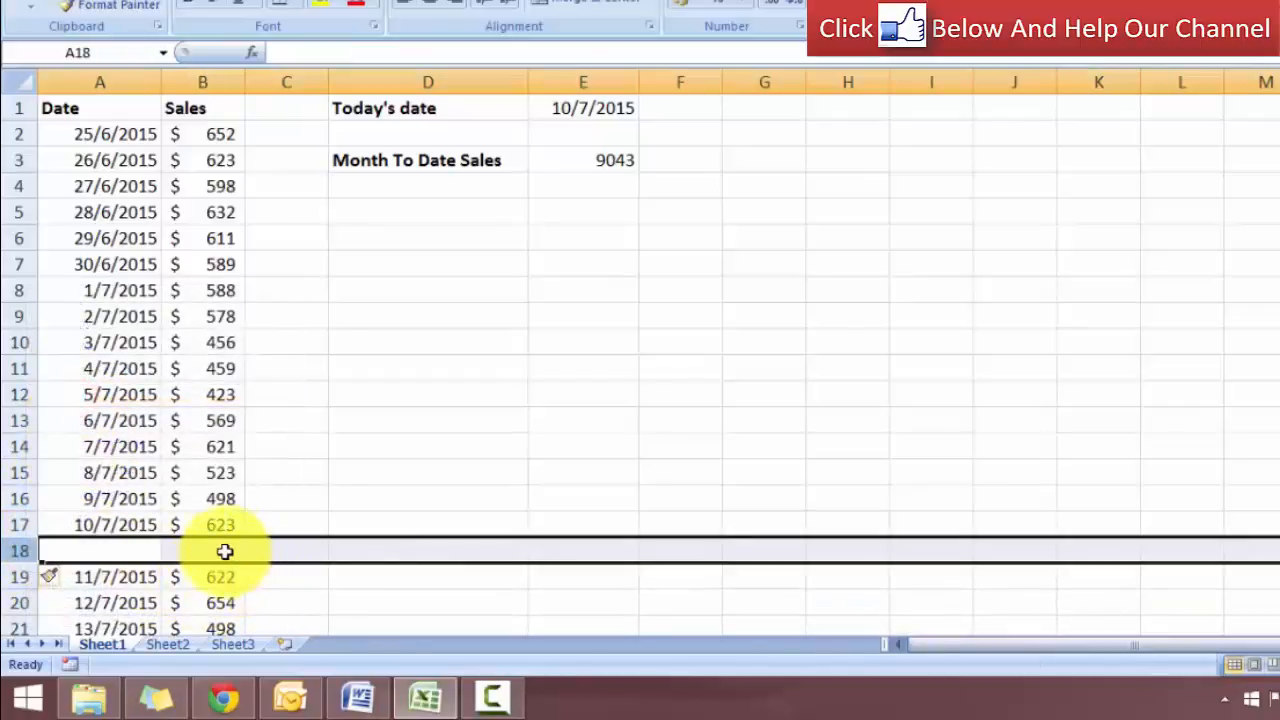
Total the sales from 25/6/2015 to 10/7/2015 in B18 with AutoSum, using =SUM(B2:B17)
{"action": "left_click", "coordinate": [223, 550]}
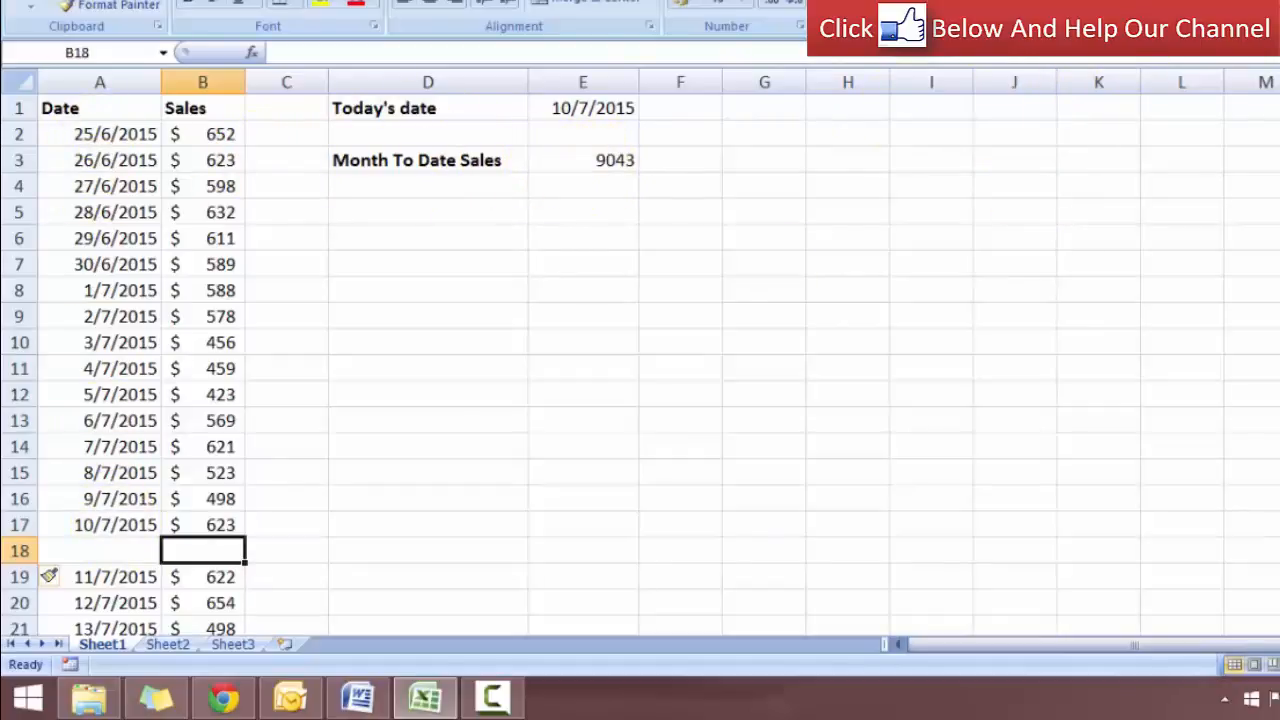
{"action": "left_click_drag", "start_coordinate": [103, 134], "coordinate": [112, 540]}
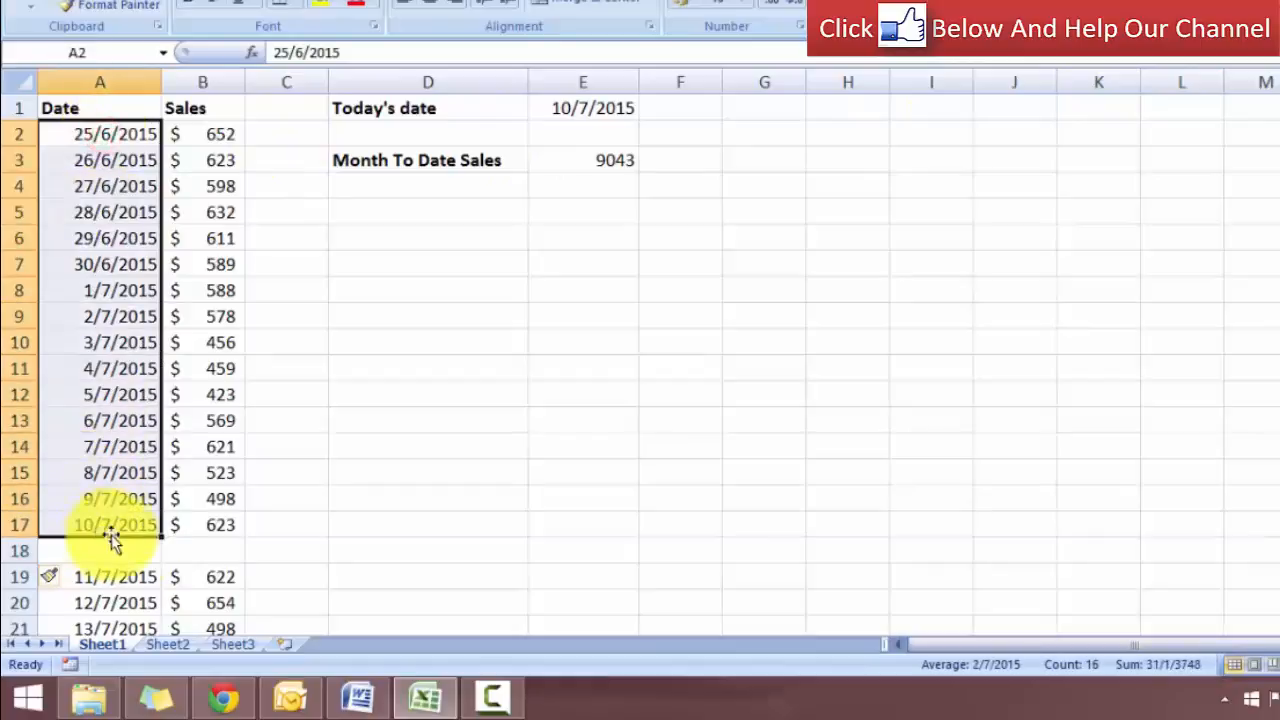
{"action": "left_click", "coordinate": [178, 553]}
{"action": "left_click", "coordinate": [1192, 2]}
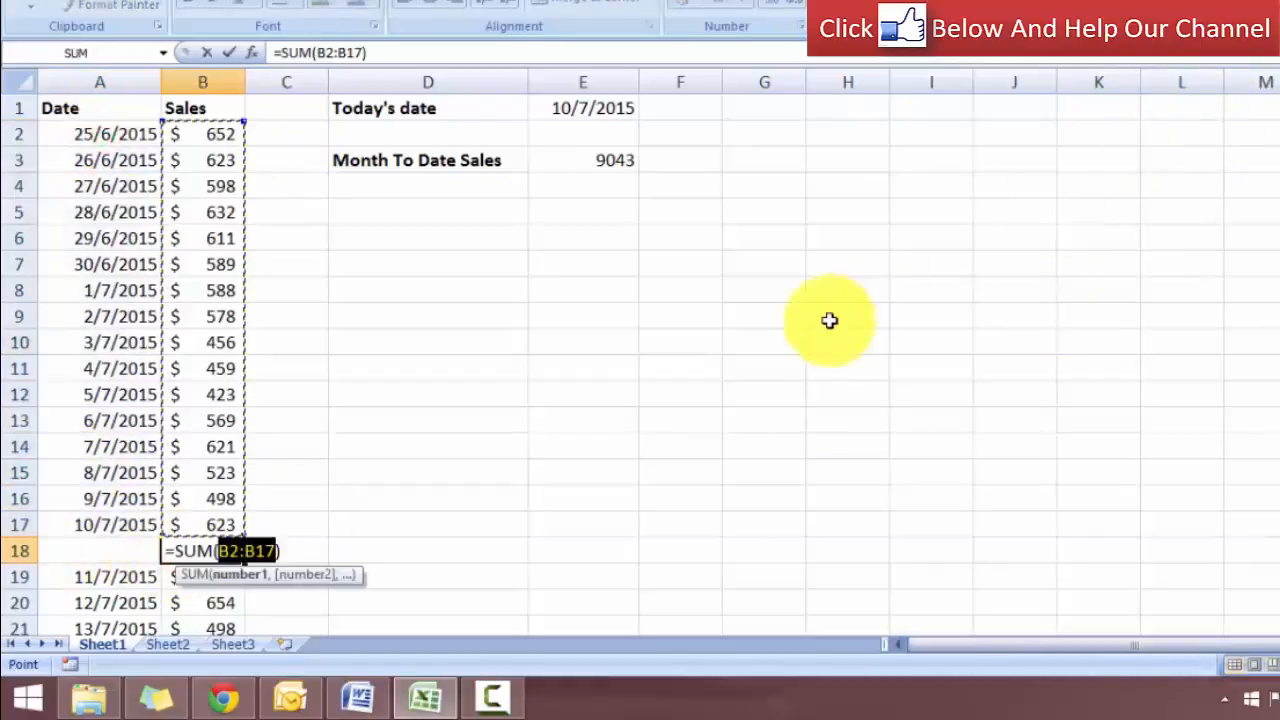
{"action": "key", "text": "Return"}
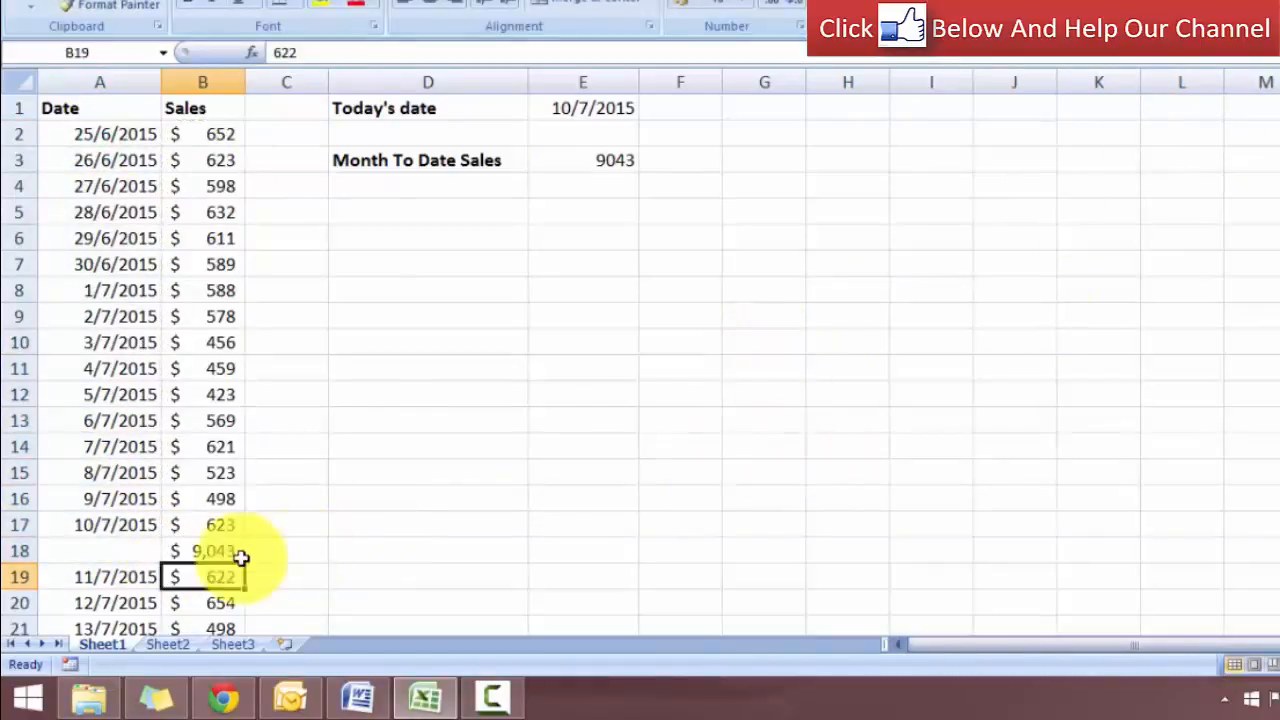
Compare the total in B18 with Month To Date Sales in E3, and open the E3 formula for editing
{"action": "left_click", "coordinate": [236, 553]}
{"action": "left_click", "coordinate": [612, 163]}
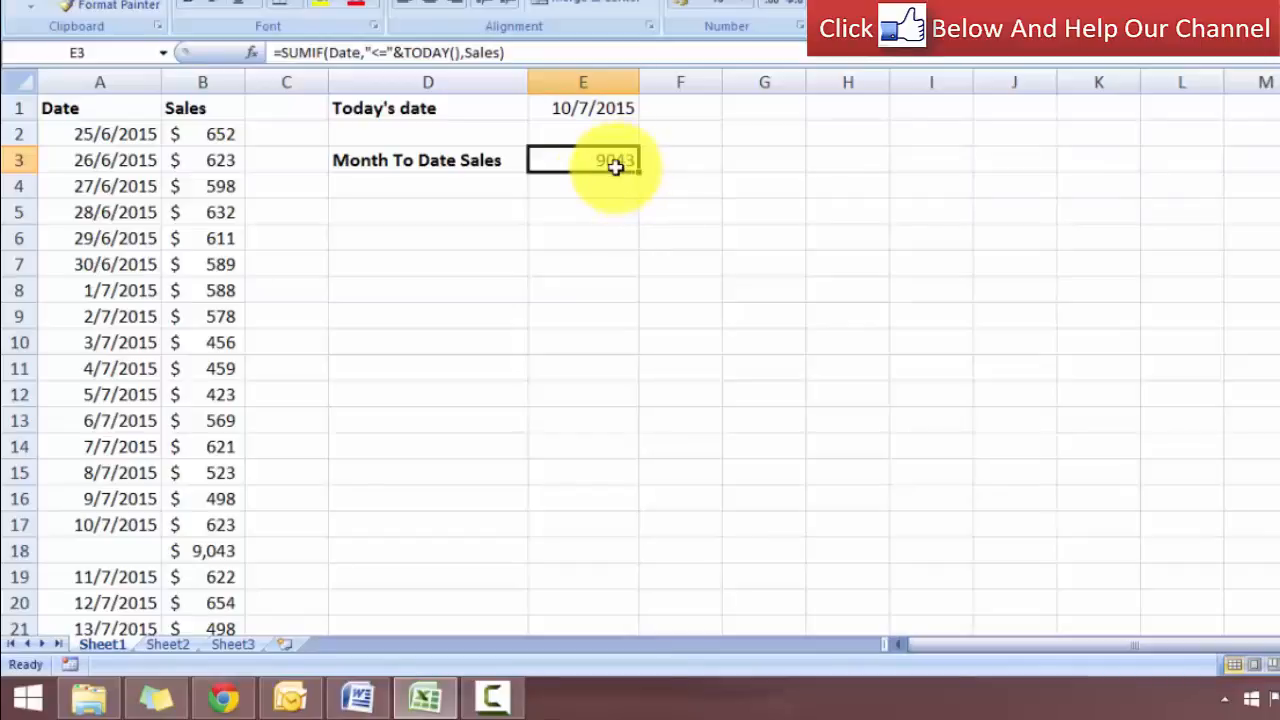
{"action": "double_click", "coordinate": [610, 162]}
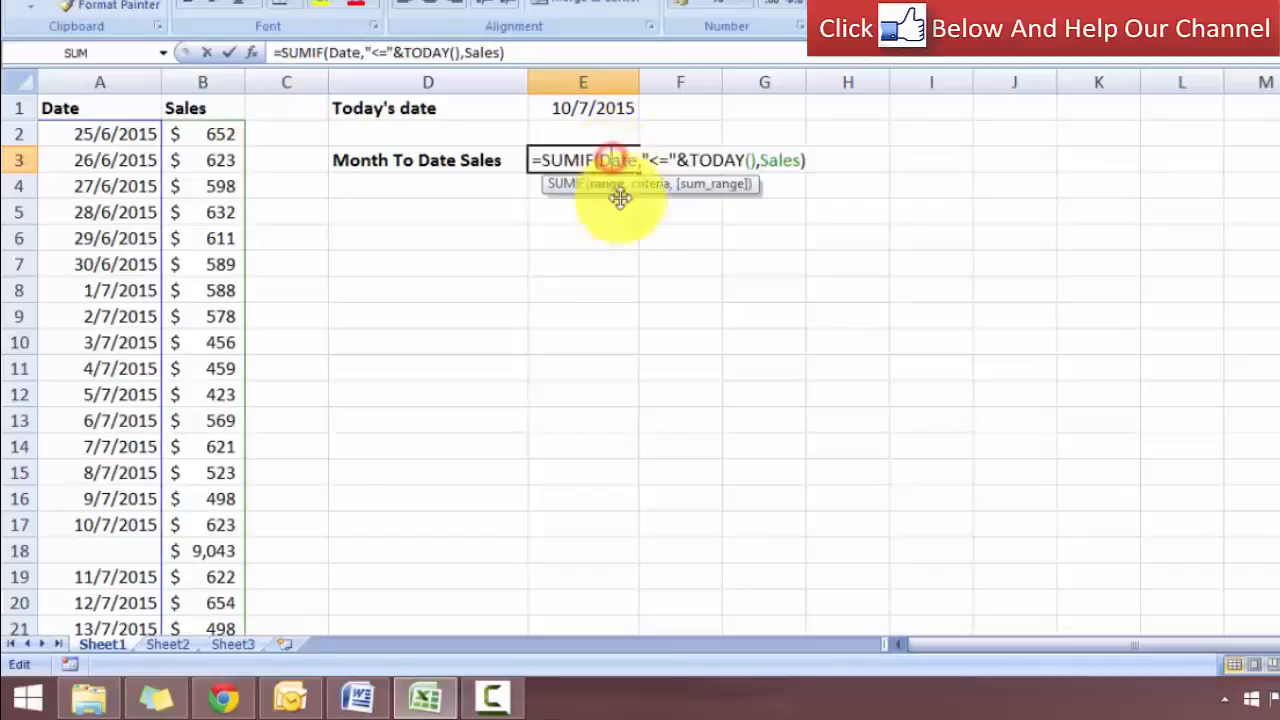